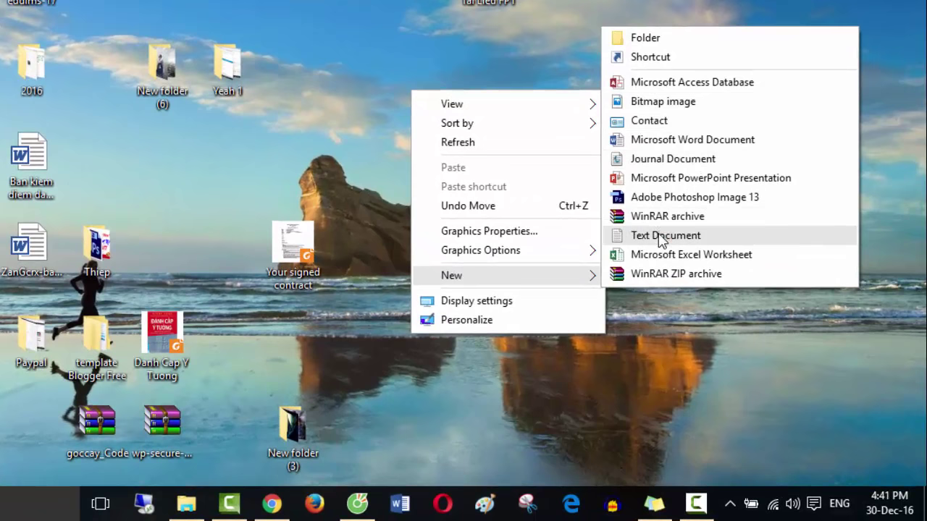
# - Create a new text document on the desktop and delete it
pyautogui.click(662, 235)
pyautogui.click(455, 158)
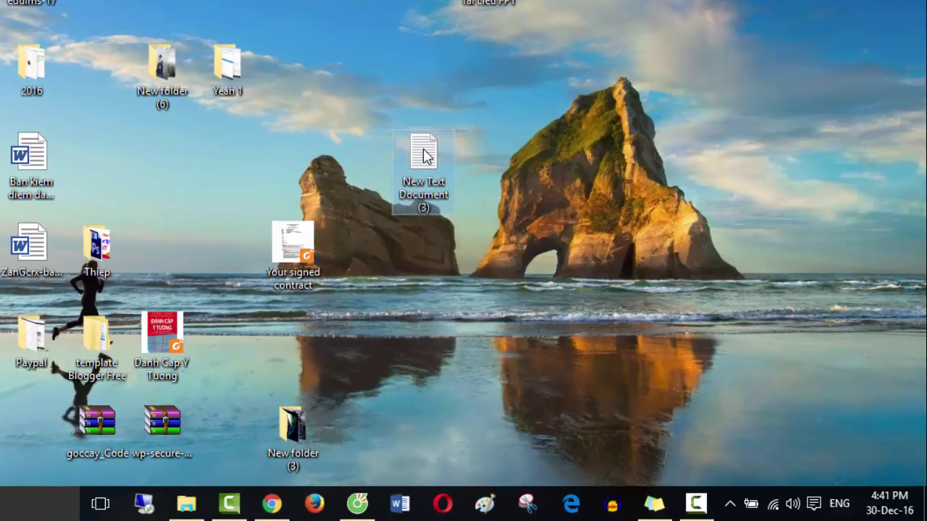
pyautogui.rightClick(424, 158)
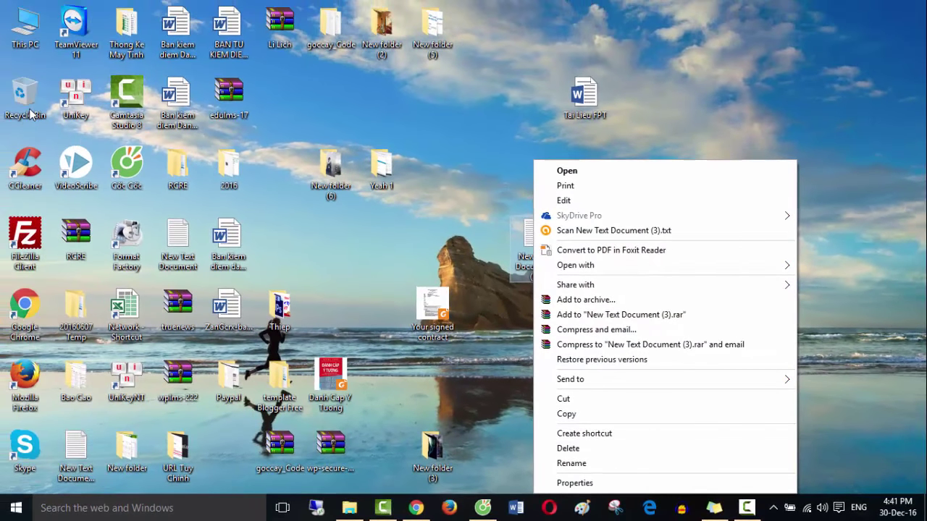
pyautogui.click(567, 449)
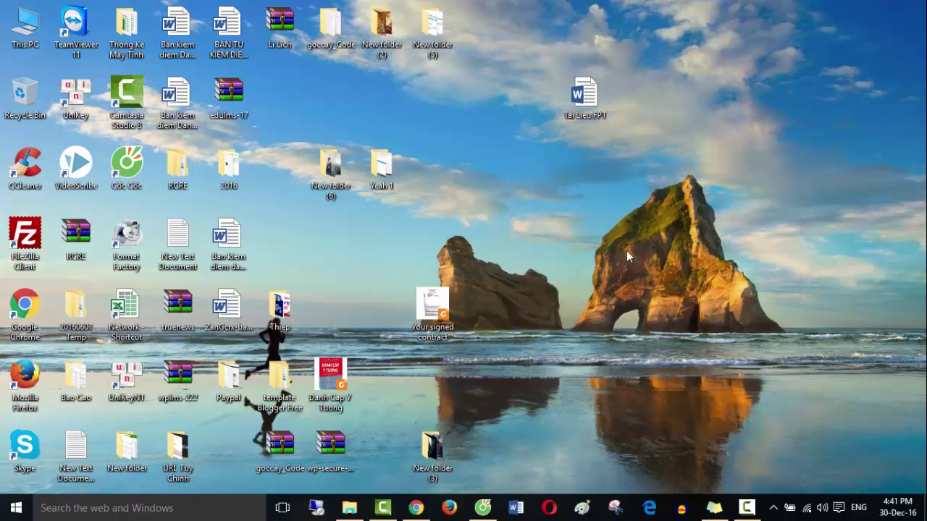
# - Set the Recycle Bin to use a custom size for Local Disk (C:) and apply the setting
pyautogui.rightClick(30, 105)
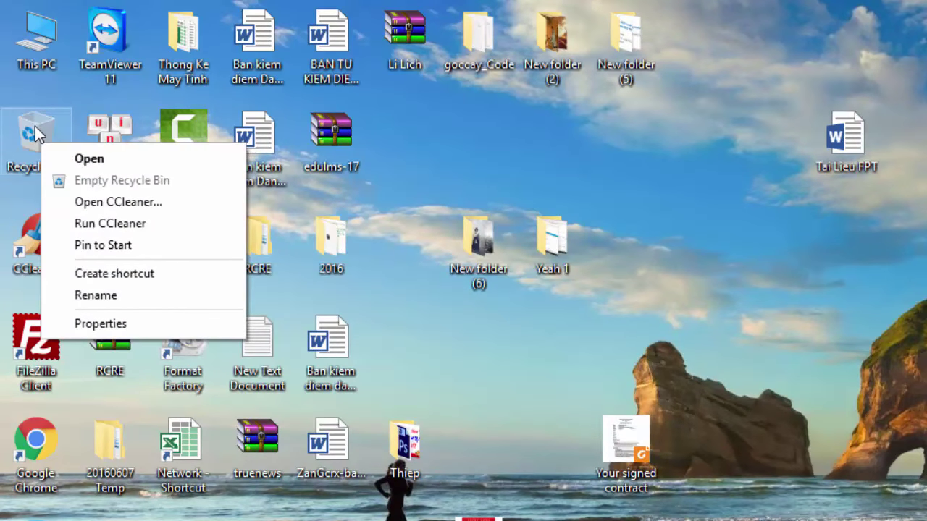
pyautogui.rightClick(35, 126)
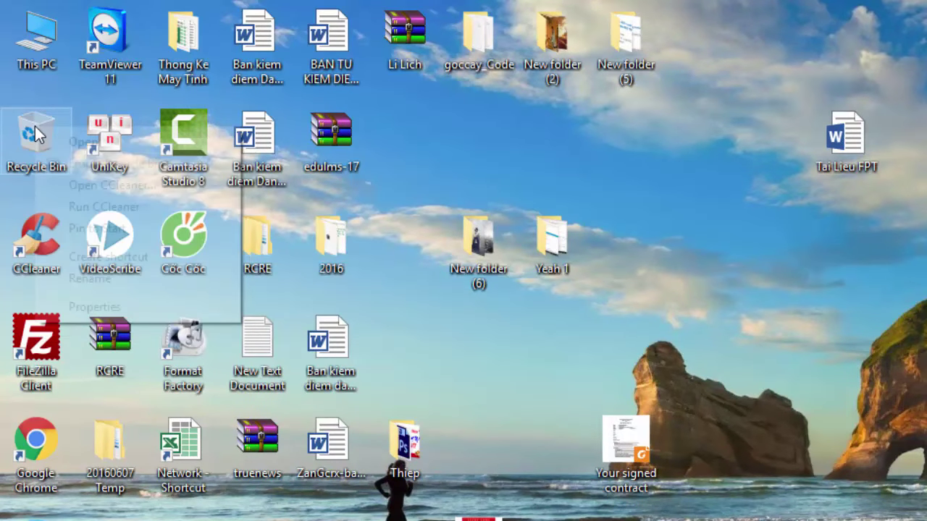
pyautogui.rightClick(25, 134)
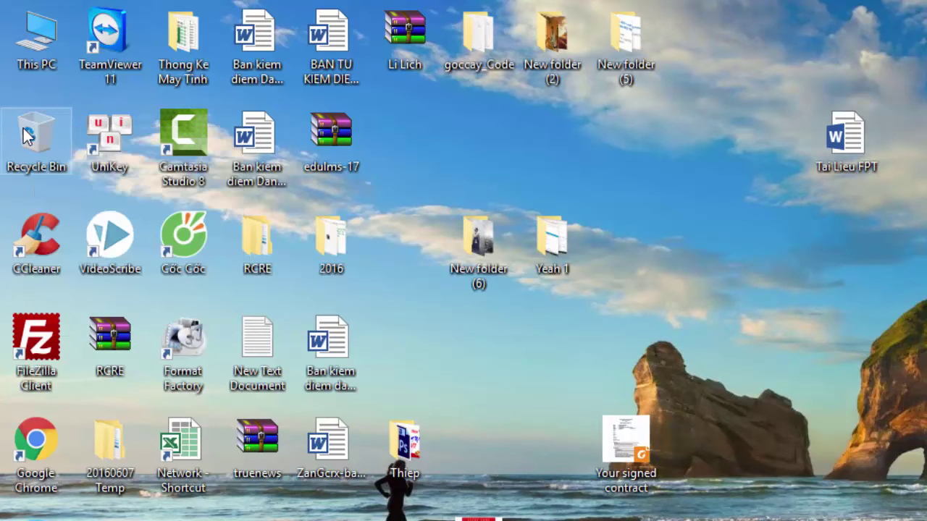
pyautogui.rightClick(23, 129)
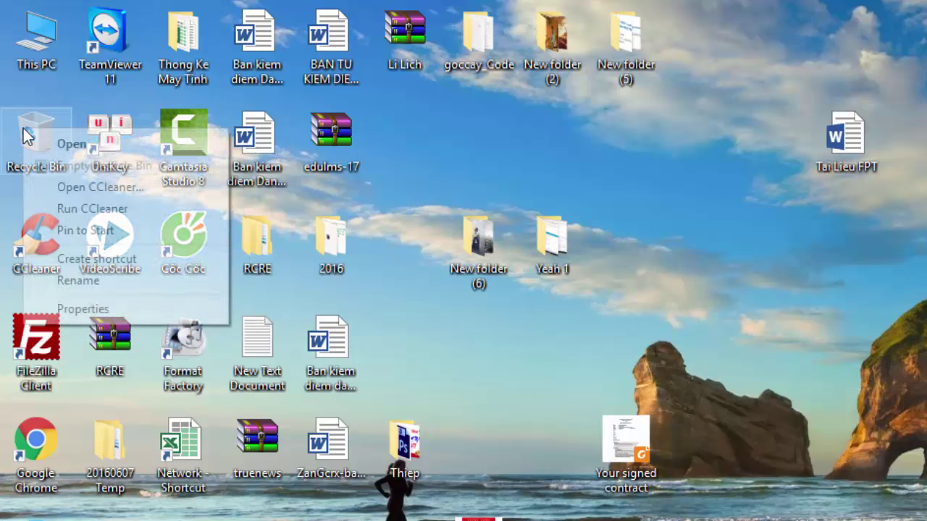
pyautogui.click(129, 307)
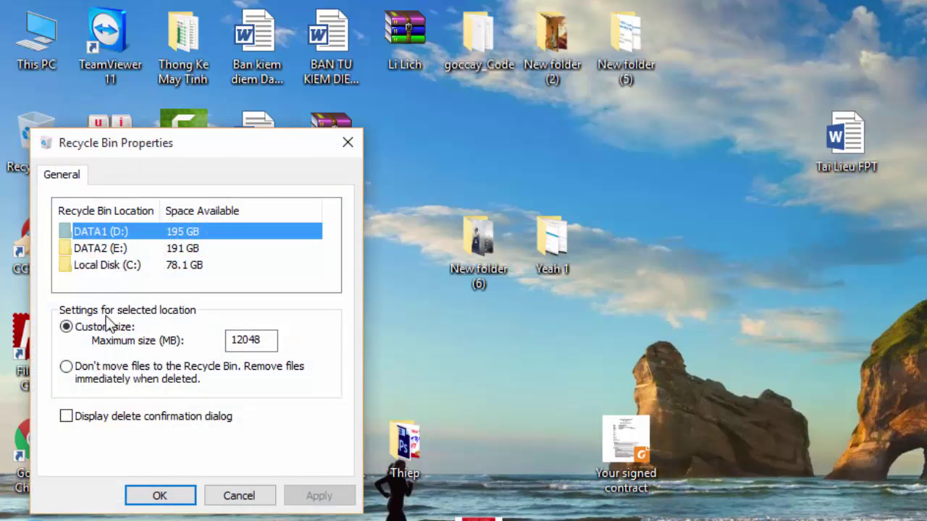
pyautogui.click(107, 266)
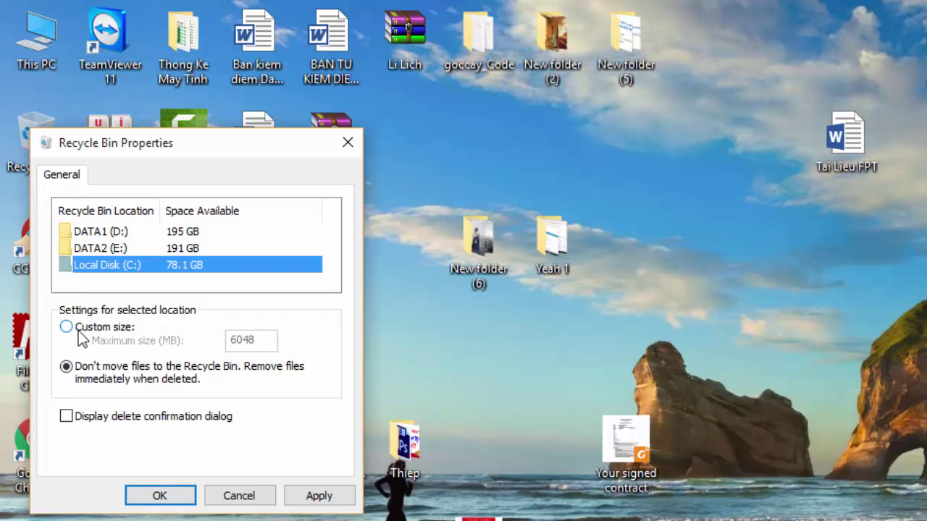
pyautogui.click(76, 330)
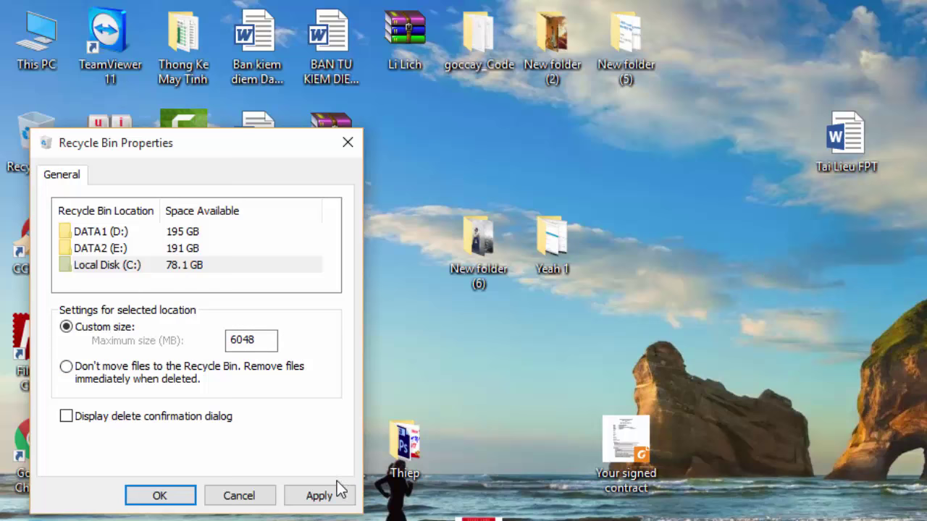
pyautogui.click(319, 496)
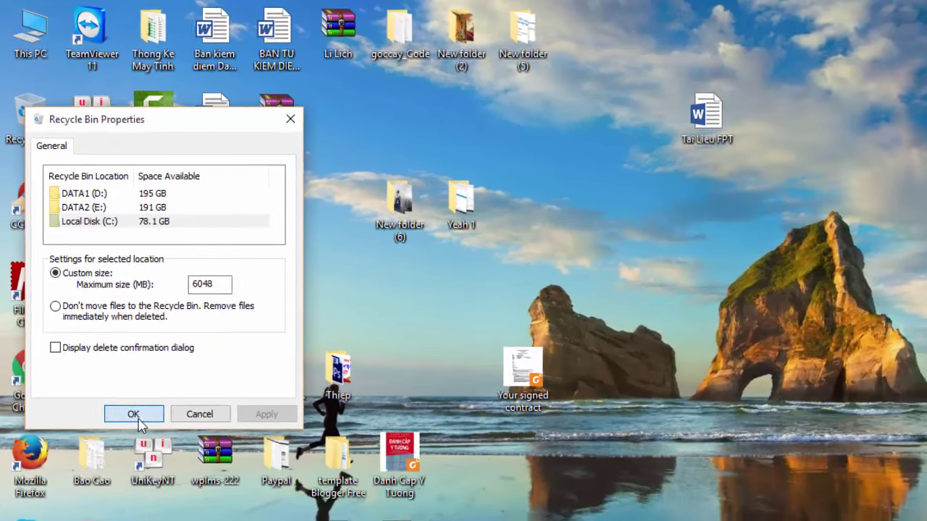
pyautogui.click(133, 414)
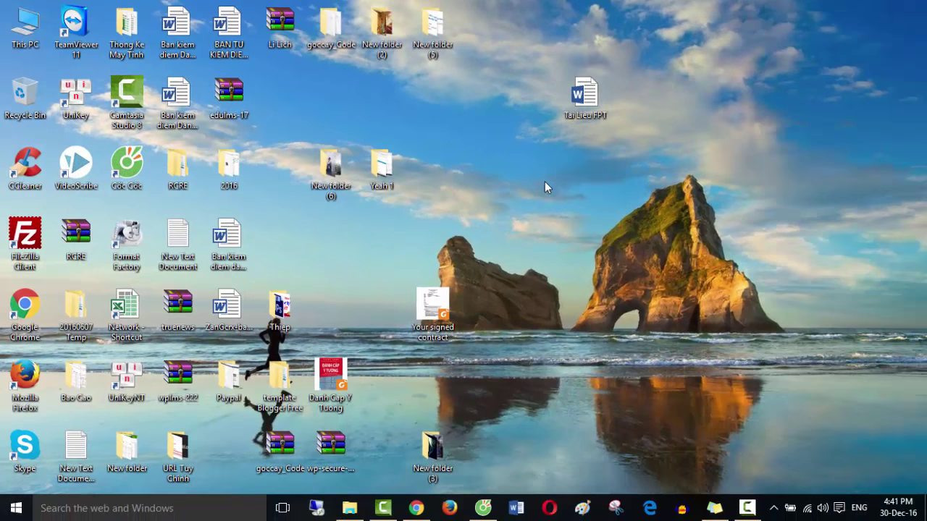
# - Create another new text document on the desktop and delete it with the custom size setting active
pyautogui.rightClick(544, 181)
pyautogui.moveTo(579, 314)
pyautogui.click(696, 449)
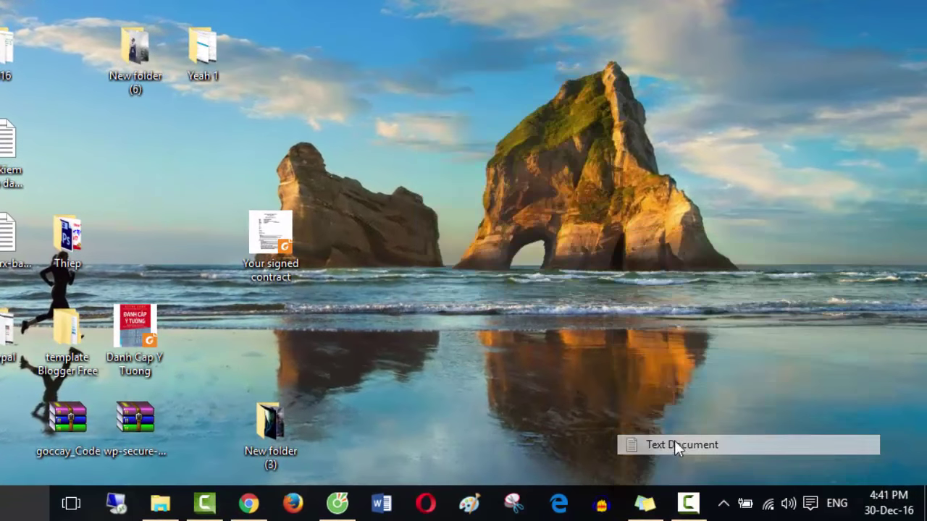
pyautogui.rightClick(403, 63)
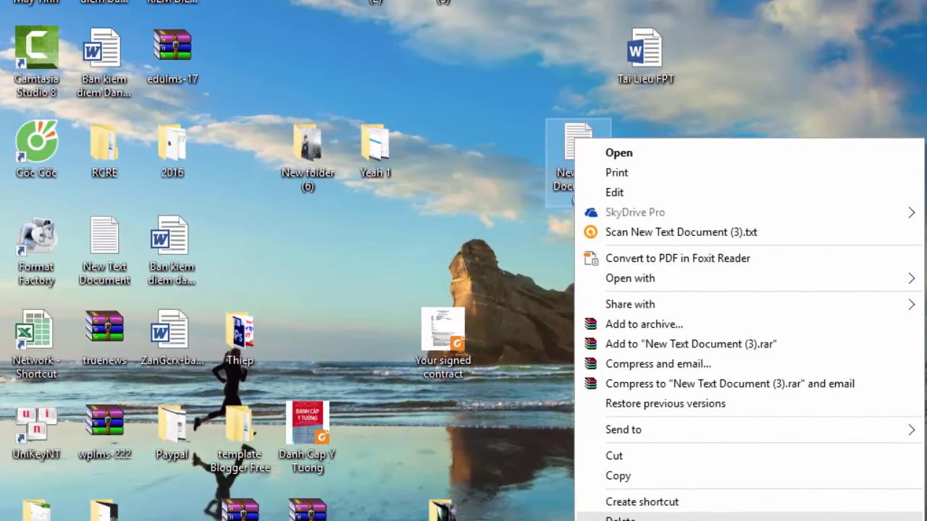
pyautogui.click(469, 428)
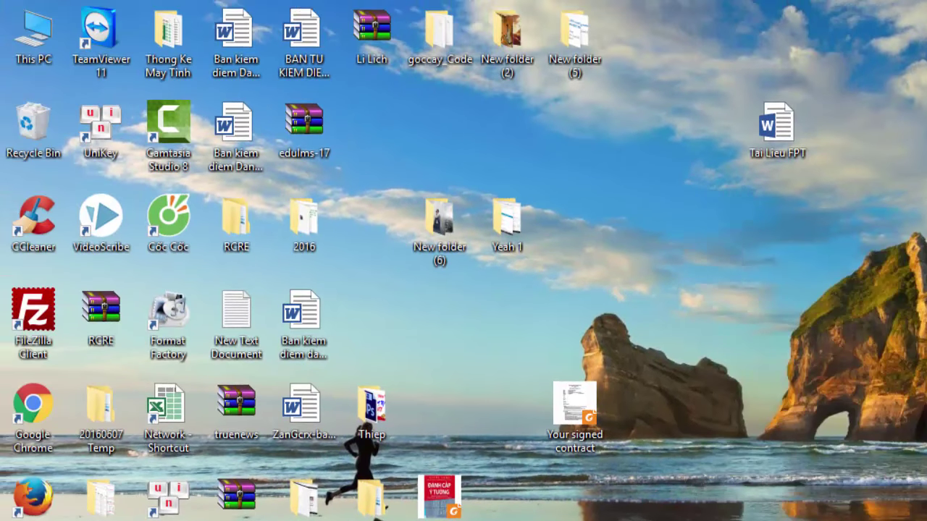
# - Restore New Text Document (3) from the Recycle Bin and close the Recycle Bin window
pyautogui.doubleClick(32, 126)
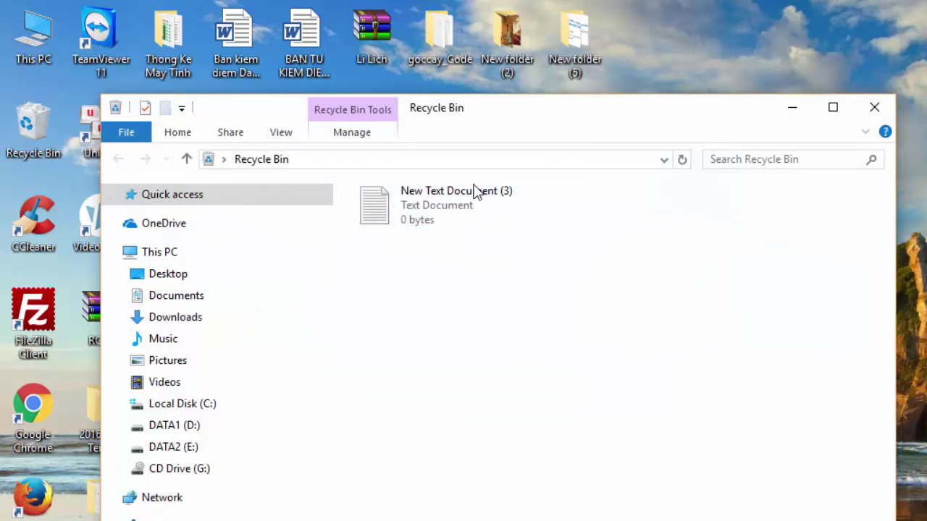
pyautogui.click(445, 207)
pyautogui.rightClick(445, 202)
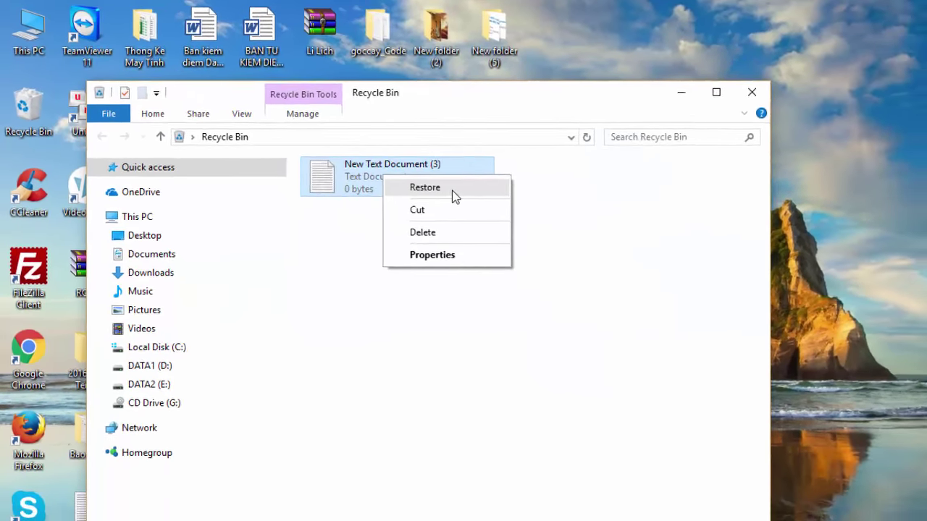
pyautogui.click(525, 217)
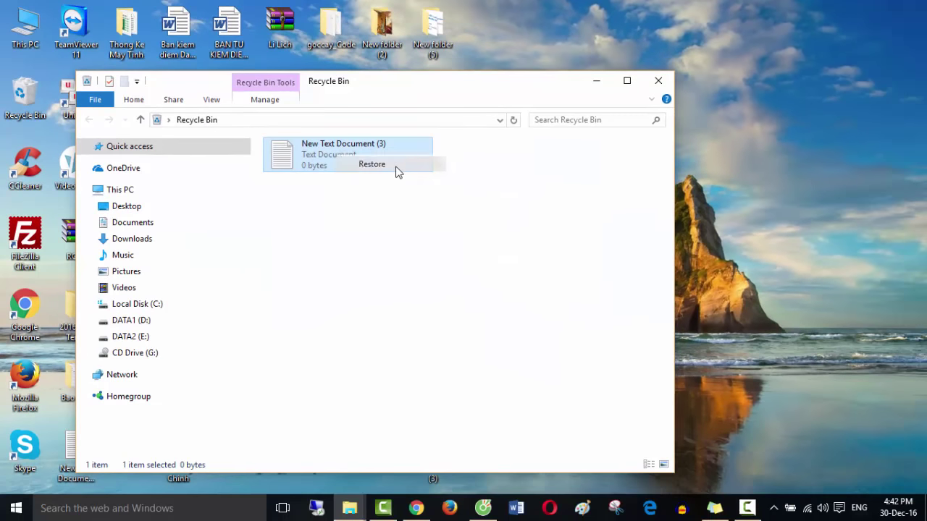
pyautogui.click(658, 80)
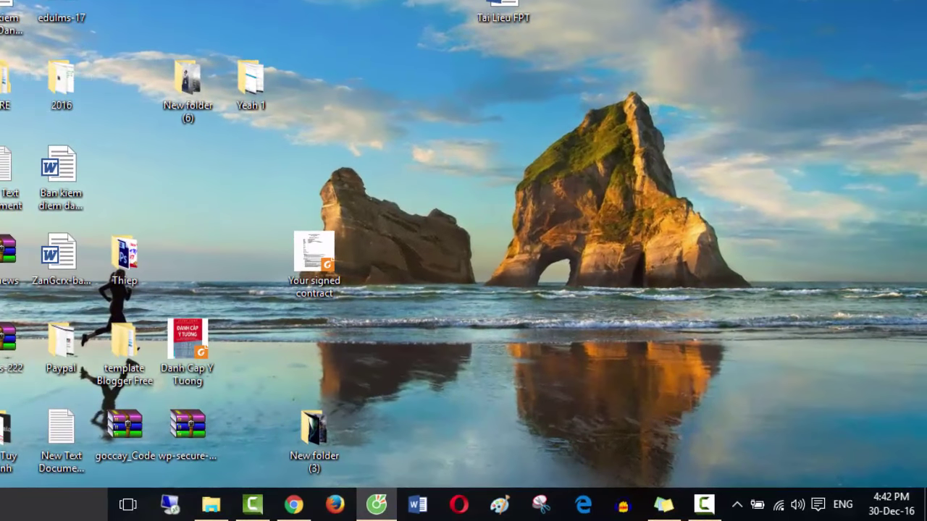
# - Move the restored text document to an empty area of the desktop and delete it
pyautogui.moveTo(81, 449); pyautogui.dragTo(571, 89)
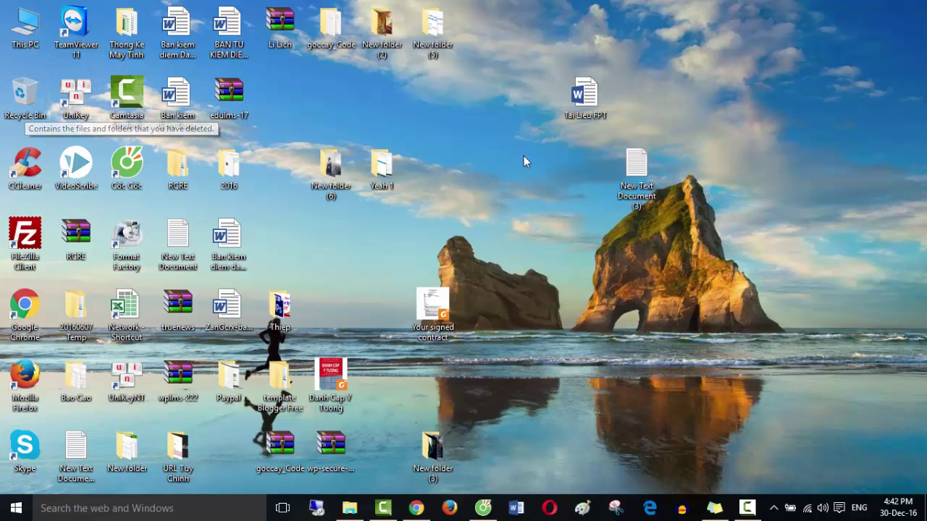
pyautogui.rightClick(640, 156)
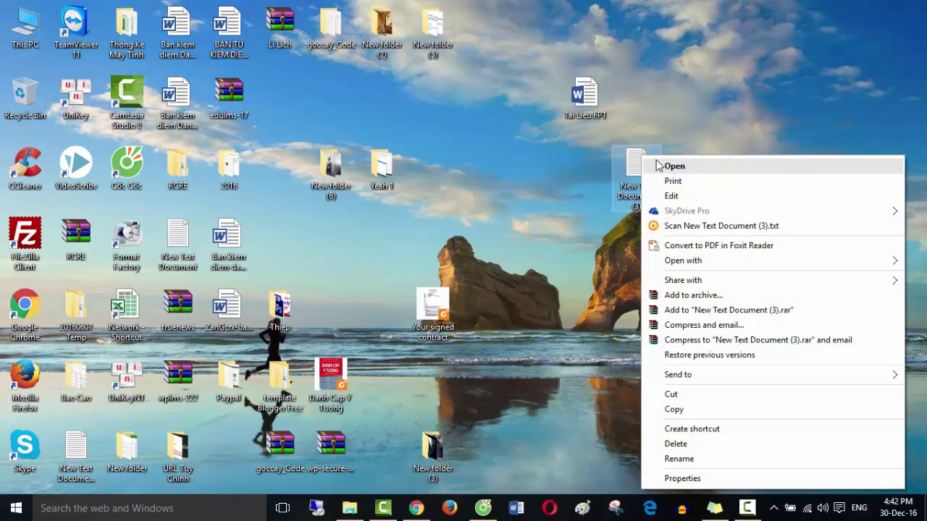
pyautogui.click(684, 444)
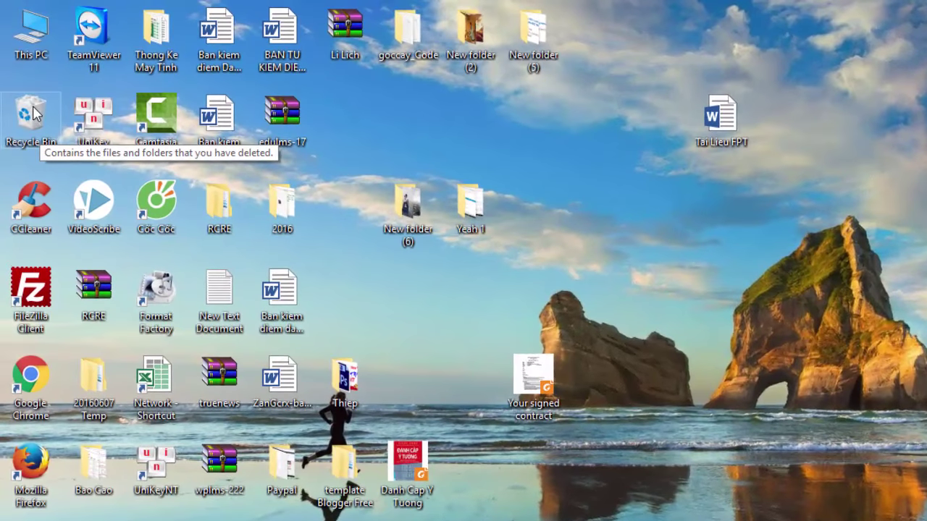
# - Empty the Recycle Bin, permanently deleting New Text Document (3)
pyautogui.rightClick(34, 106)
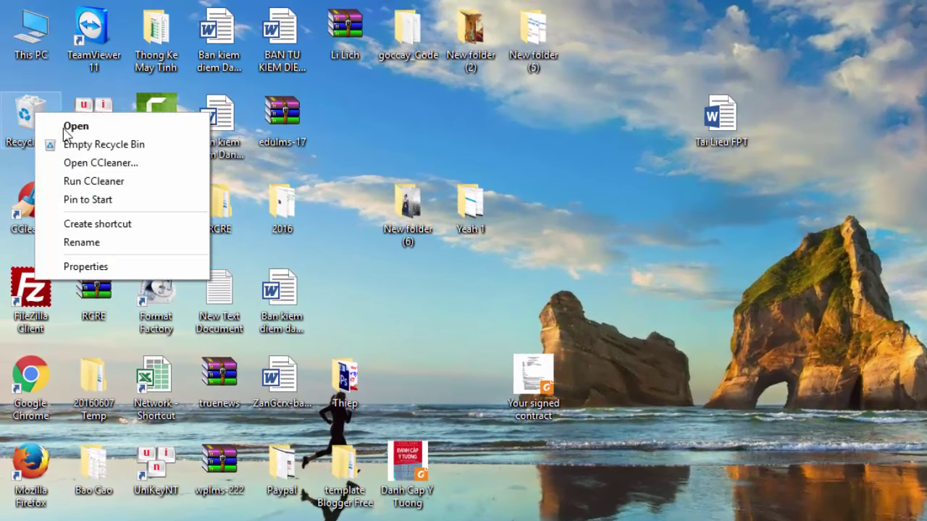
pyautogui.click(129, 146)
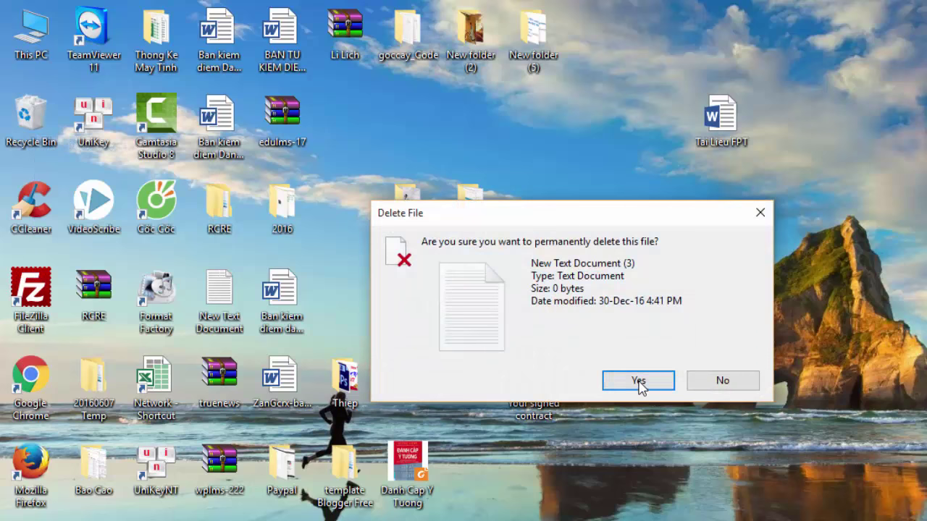
pyautogui.click(638, 381)
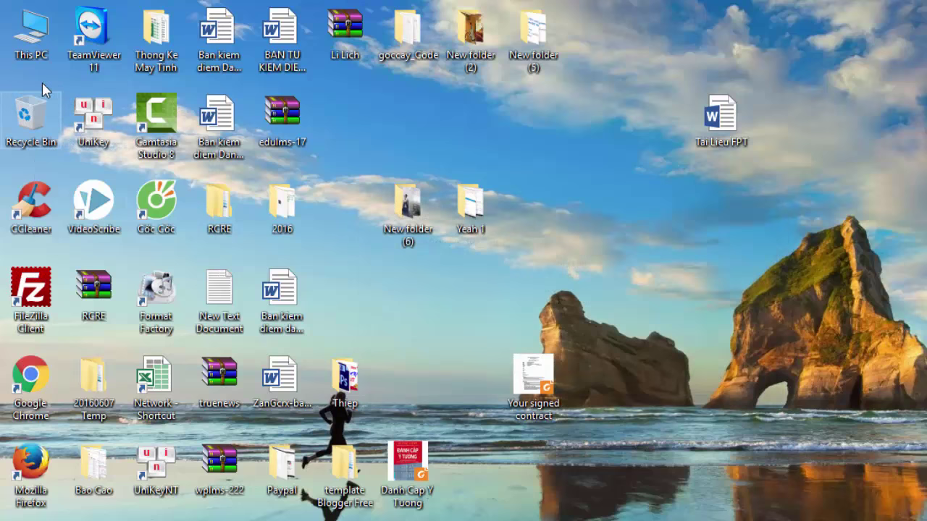
# - Open the Recycle Bin properties and compare the settings of the DATA1 (D:) and DATA2 (E:) locations
pyautogui.rightClick(34, 121)
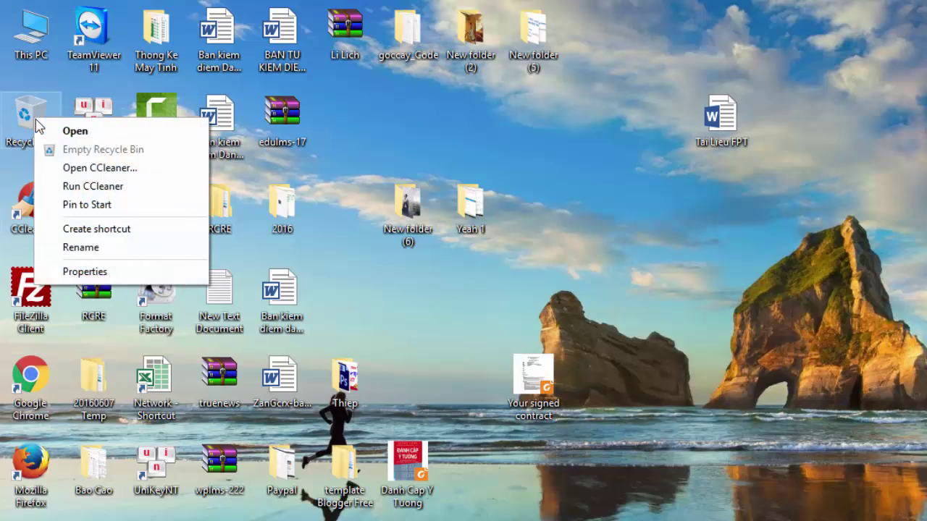
pyautogui.click(85, 272)
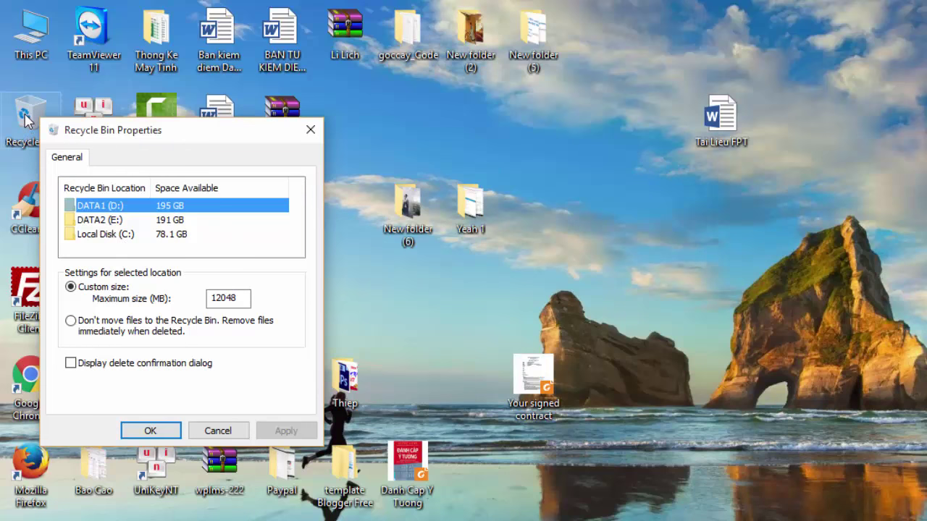
pyautogui.click(108, 220)
pyautogui.click(109, 206)
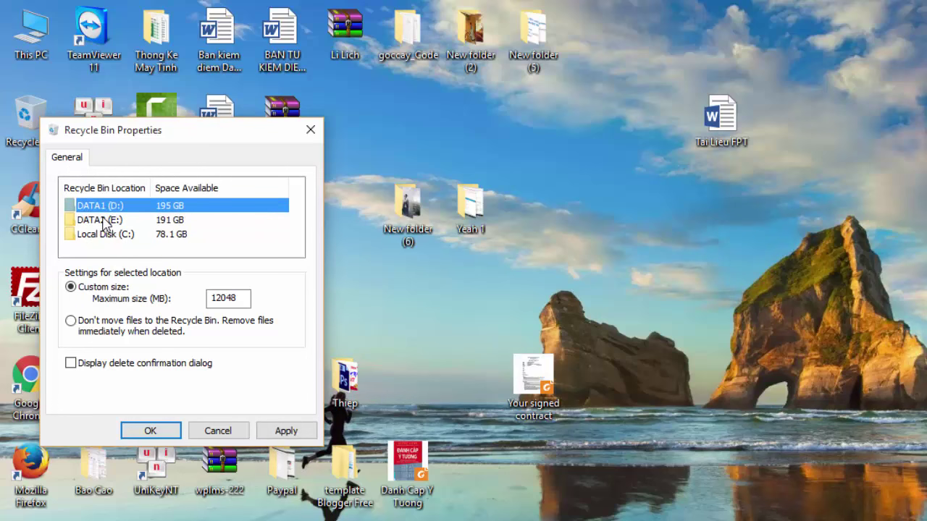
pyautogui.click(102, 220)
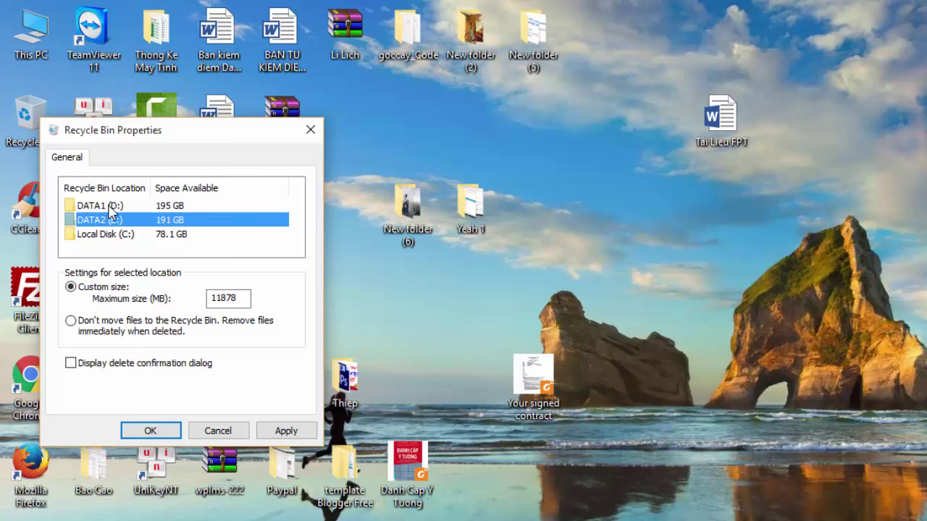
pyautogui.click(111, 207)
pyautogui.click(107, 221)
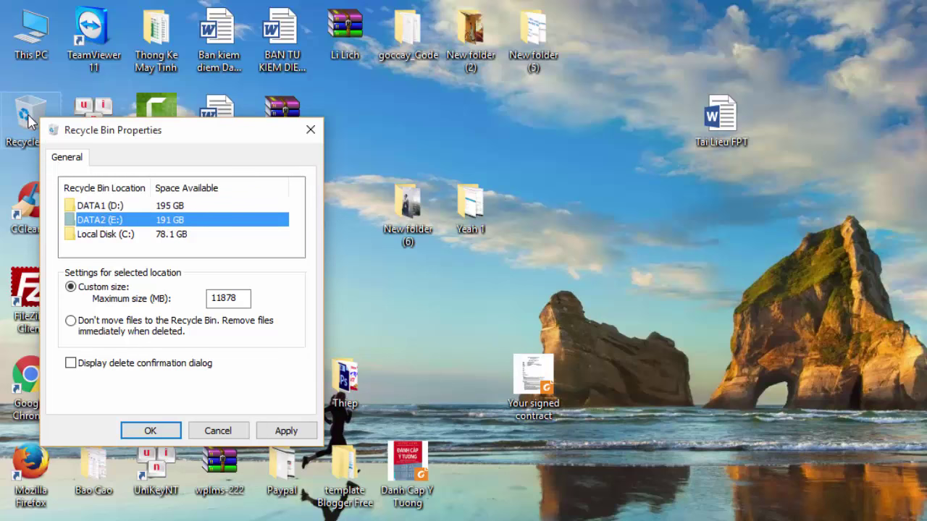
# - Set Local Disk (C:) to remove files immediately when deleted instead of moving them to the Recycle Bin, and apply the setting
pyautogui.click(109, 234)
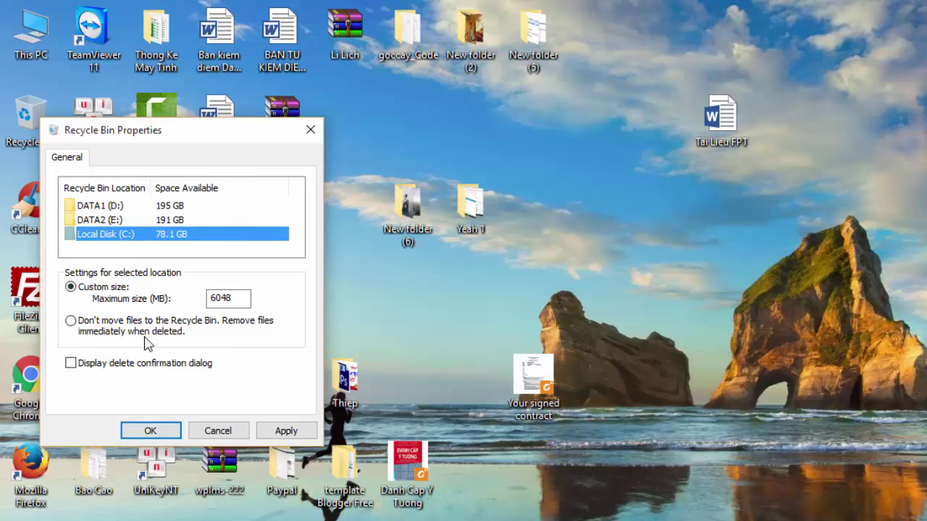
pyautogui.click(71, 320)
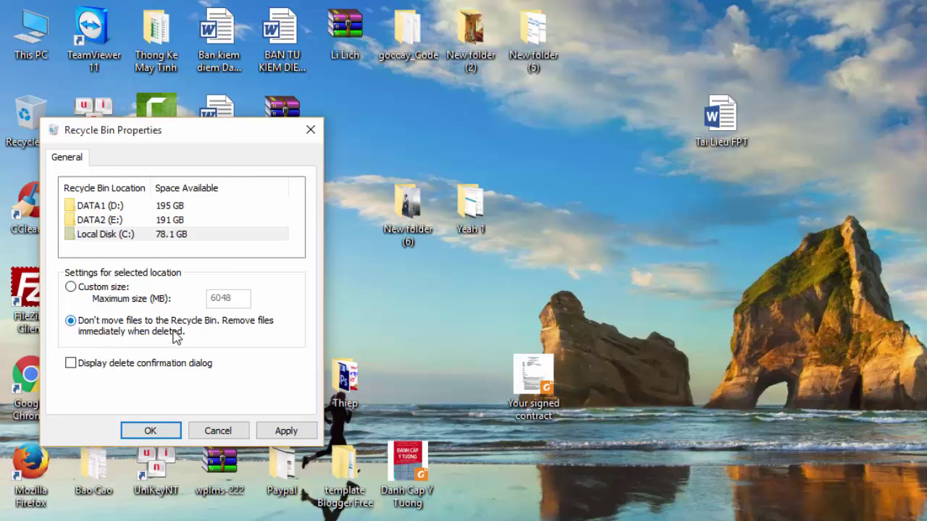
pyautogui.click(287, 431)
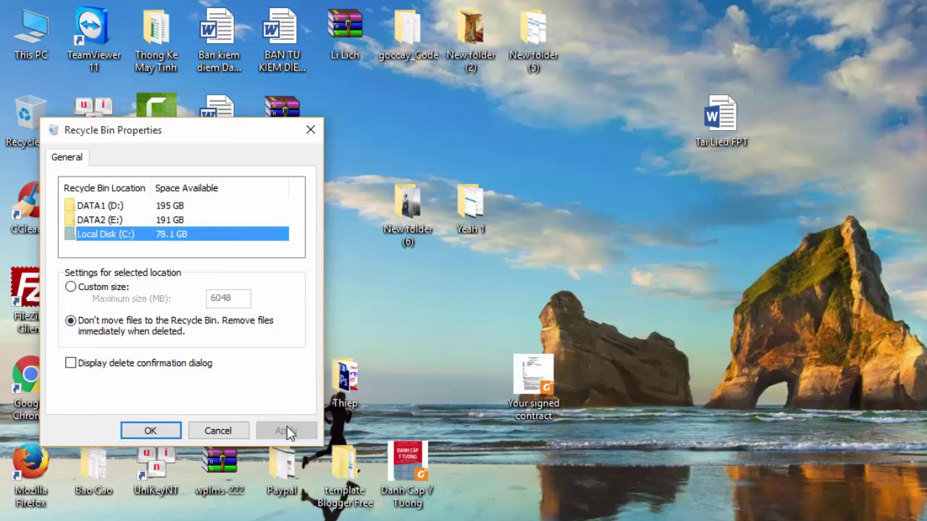
pyautogui.click(150, 431)
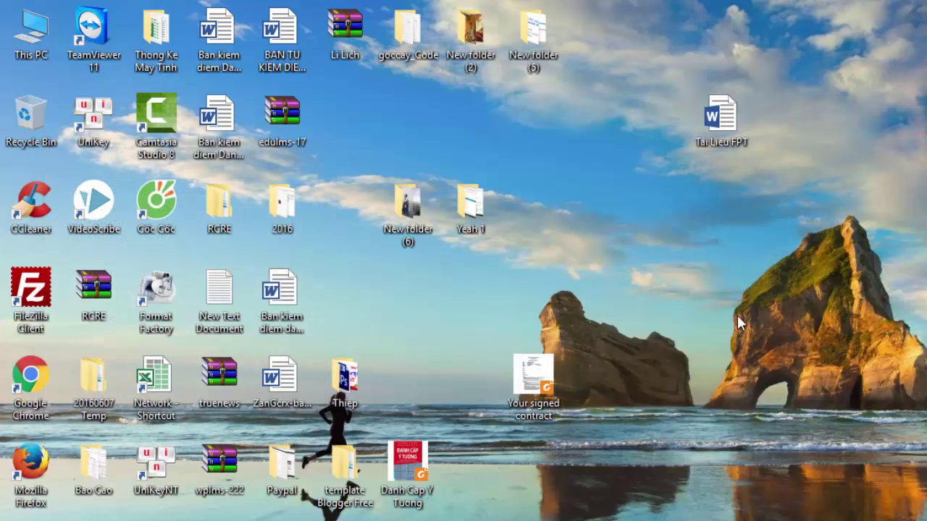
# - Create a text document with the default name on the desktop and delete it while immediate removal is active for drive C:
pyautogui.rightClick(718, 280)
pyautogui.moveTo(770, 443)
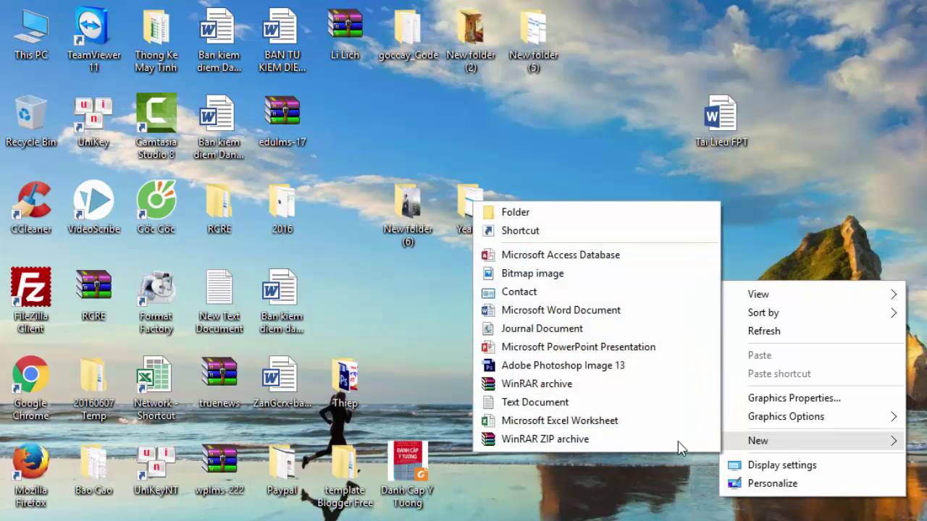
pyautogui.click(554, 403)
pyautogui.press('Return')
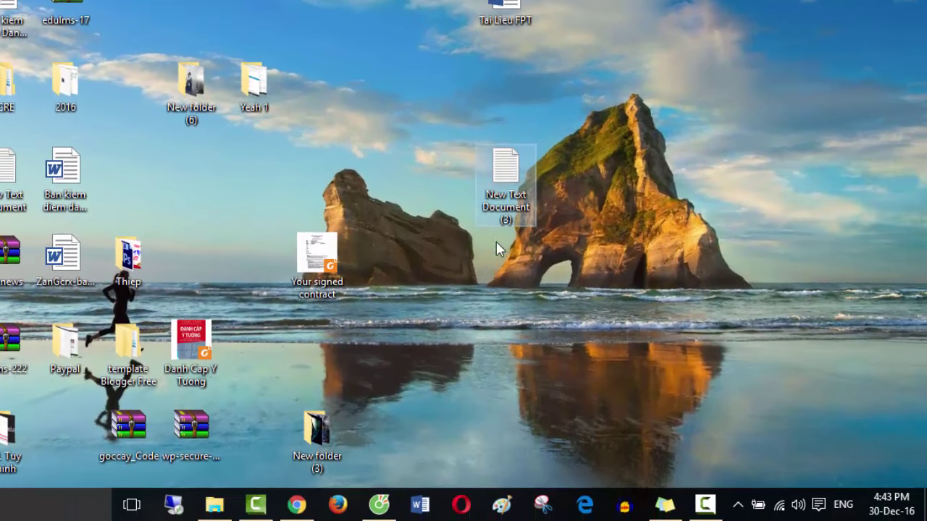
pyautogui.rightClick(509, 170)
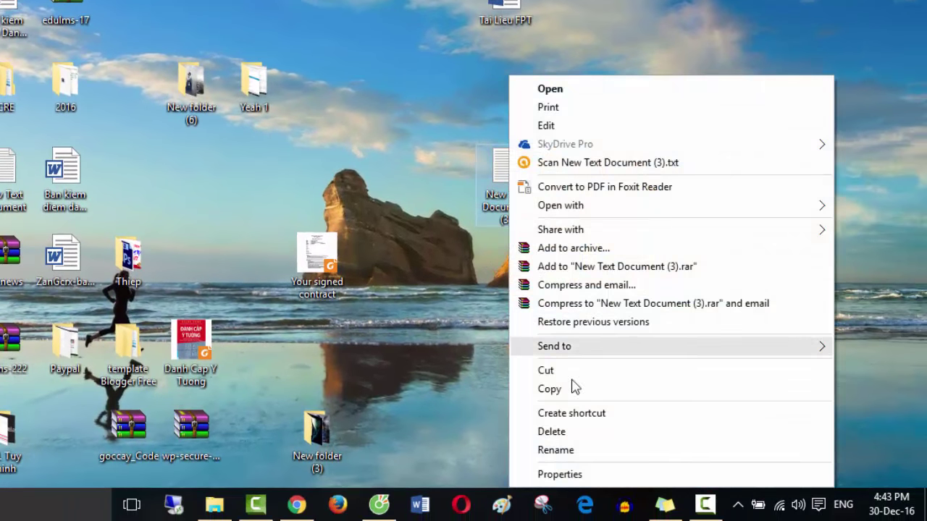
pyautogui.click(583, 434)
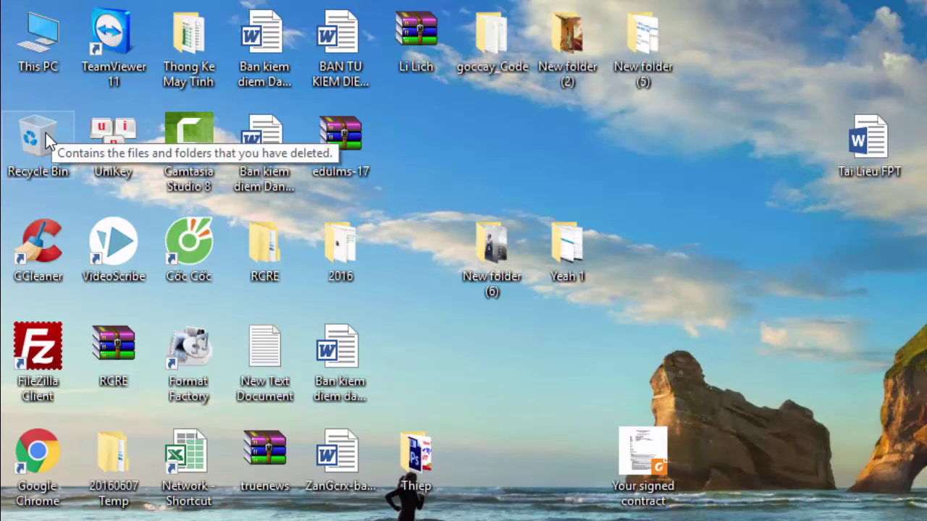
# - Open the DATA1 (D:) drive from This PC and select the eClick file
pyautogui.click(41, 50)
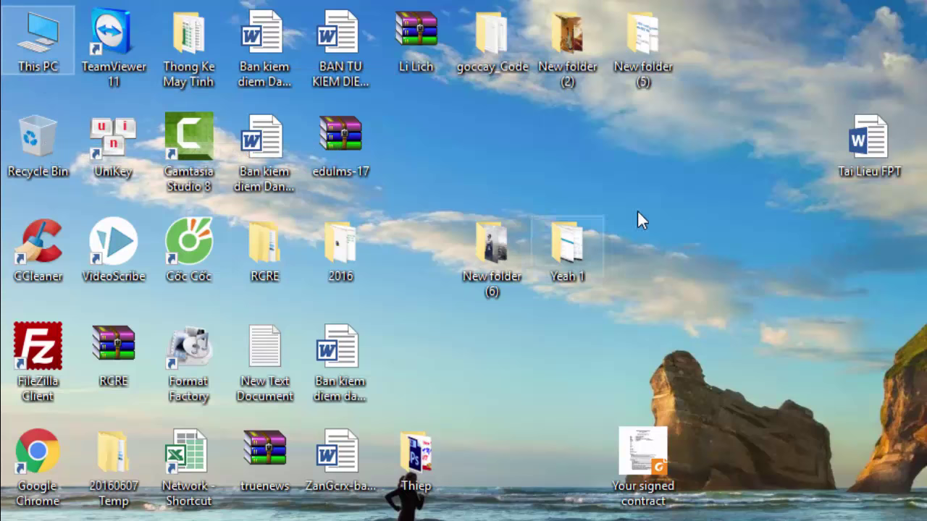
pyautogui.doubleClick(40, 33)
pyautogui.doubleClick(799, 359)
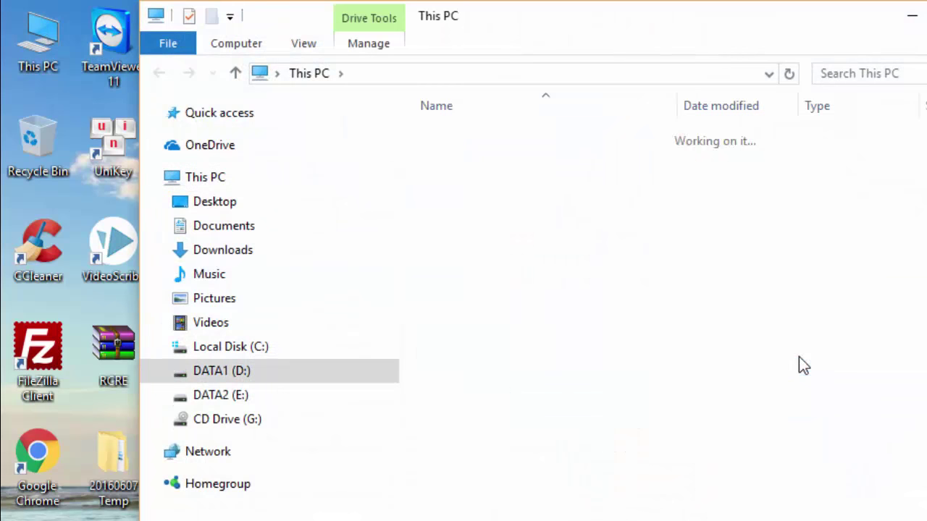
pyautogui.scroll(-5, 543, 319)
pyautogui.scroll(-6, 565, 289)
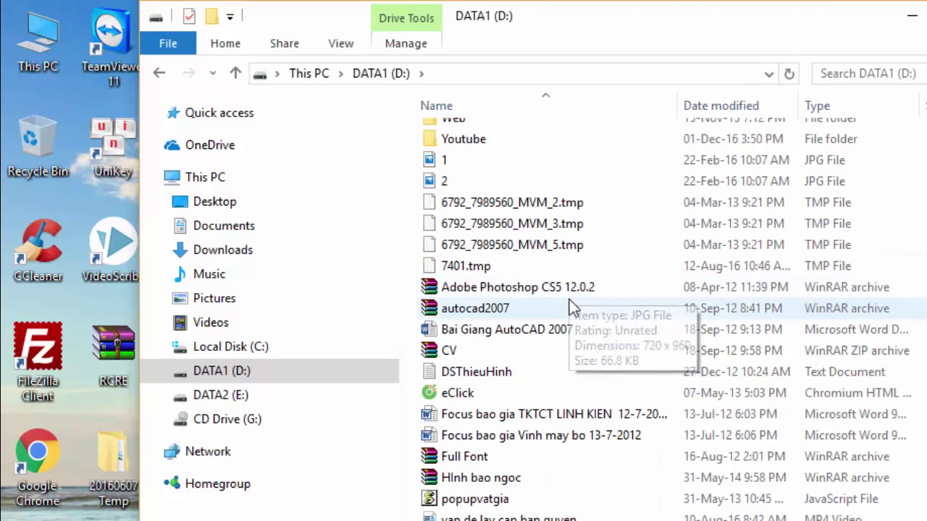
pyautogui.click(460, 396)
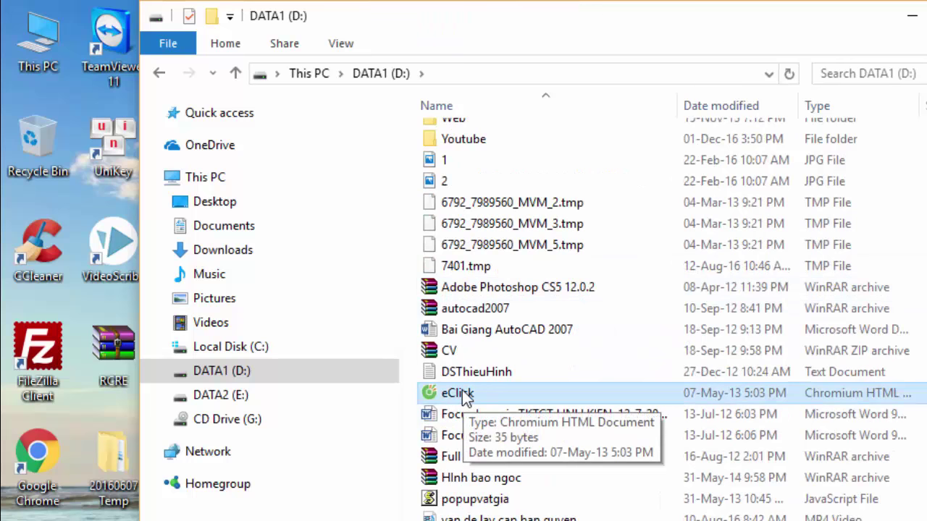
# - Check the Recycle Bin properties for the DATA1 (D:) location and close them without changes
pyautogui.rightClick(43, 144)
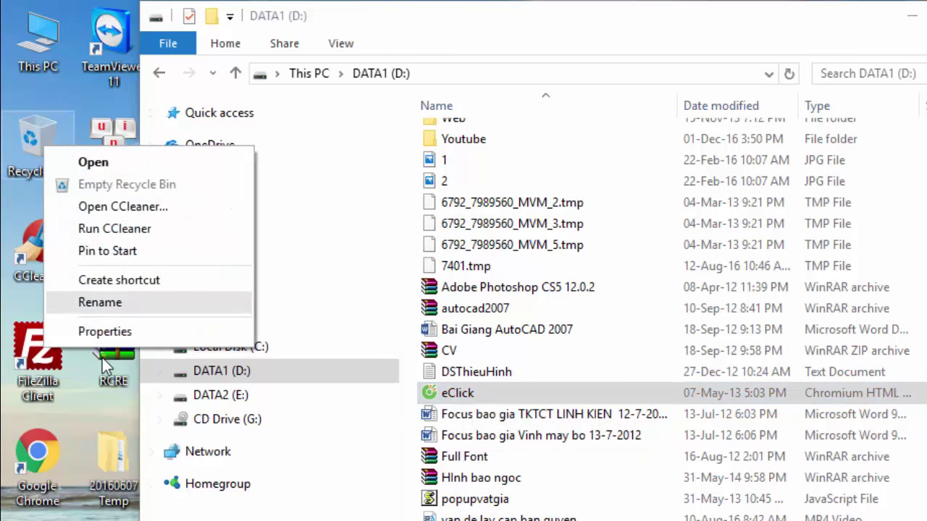
pyautogui.click(112, 332)
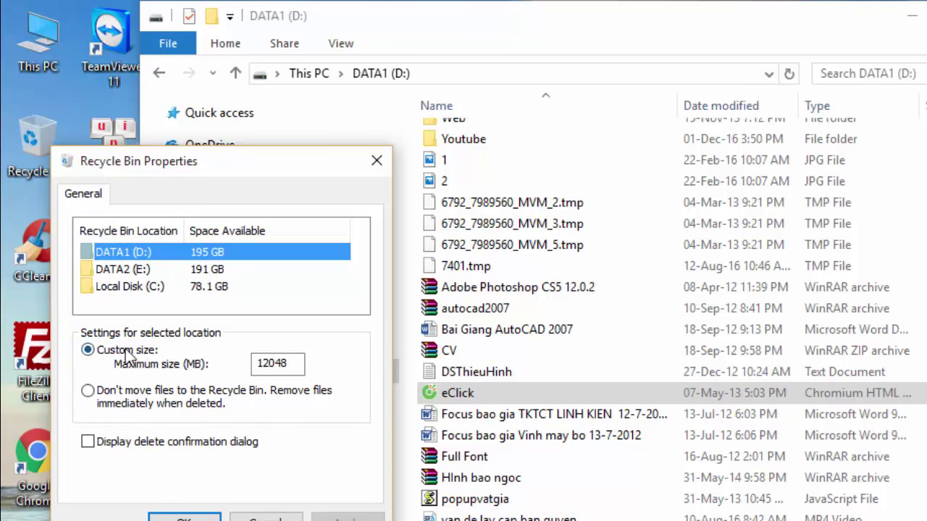
pyautogui.press('Escape')
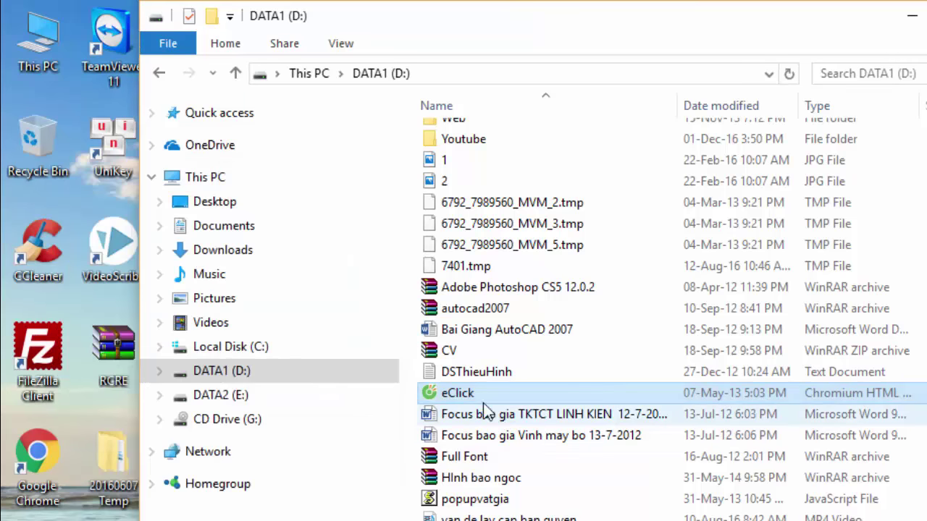
# - Delete eClick from DATA1 (D:), restore it from the Recycle Bin, and select the restored file on the drive
pyautogui.rightClick(472, 392)
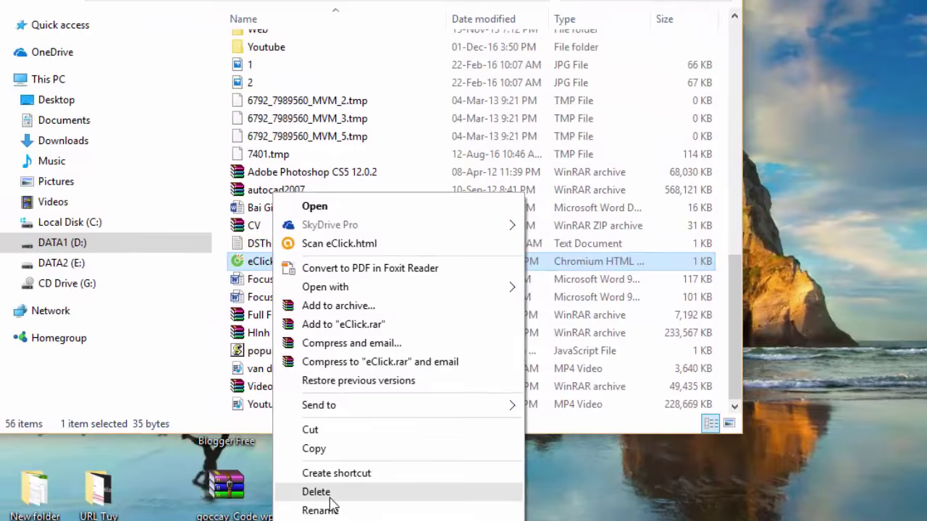
pyautogui.click(229, 435)
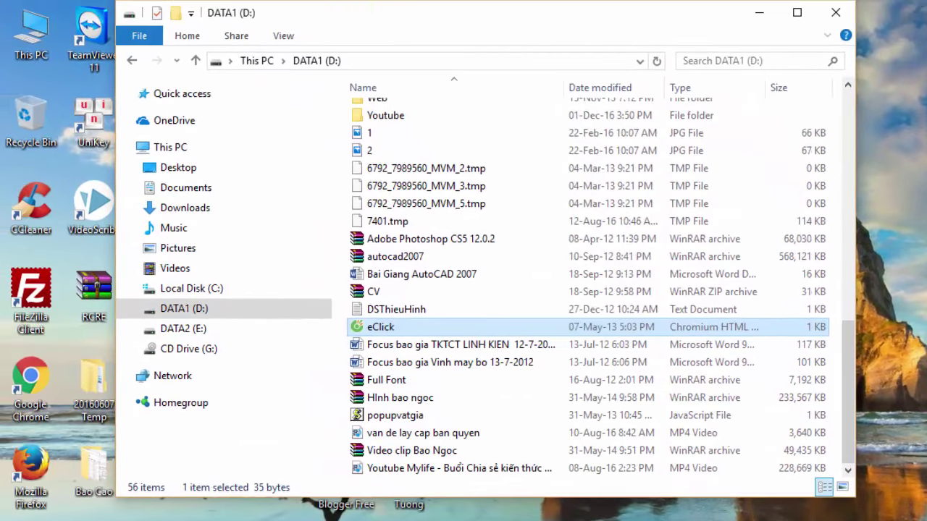
pyautogui.doubleClick(33, 116)
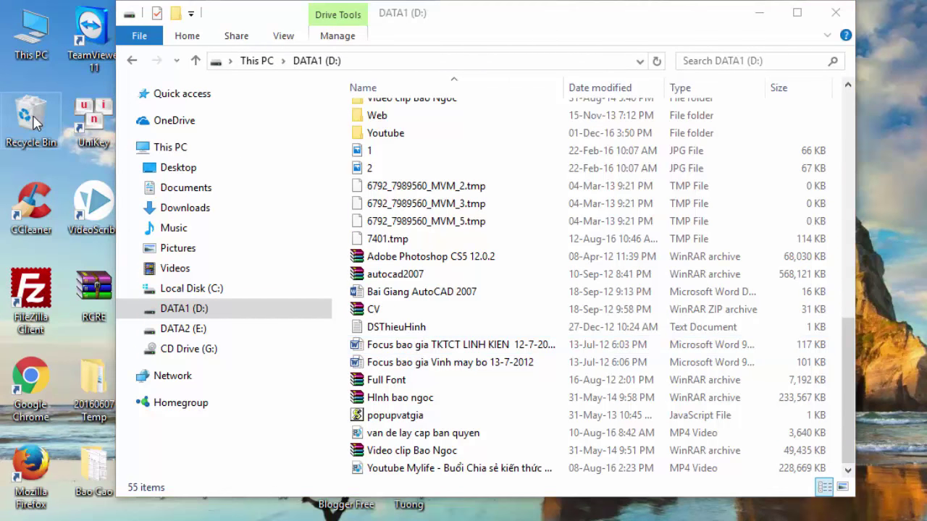
pyautogui.rightClick(419, 125)
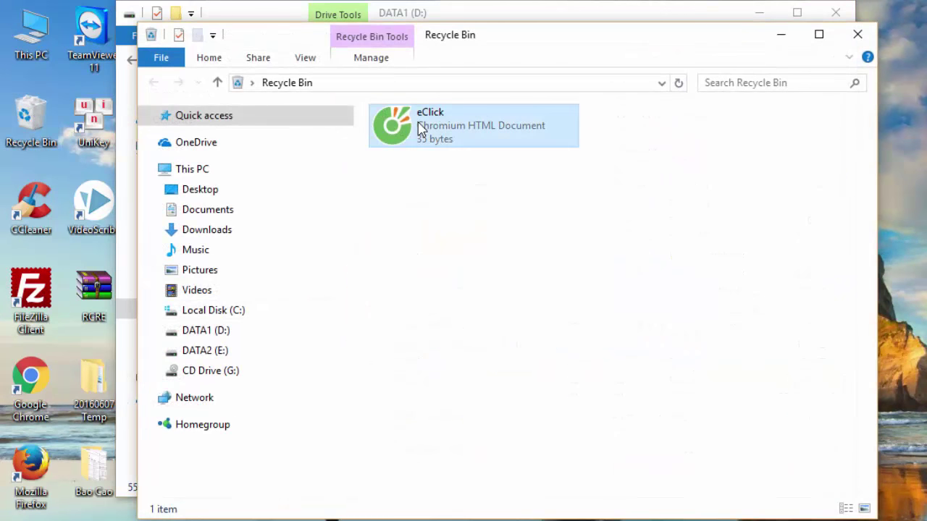
pyautogui.click(464, 137)
pyautogui.click(474, 21)
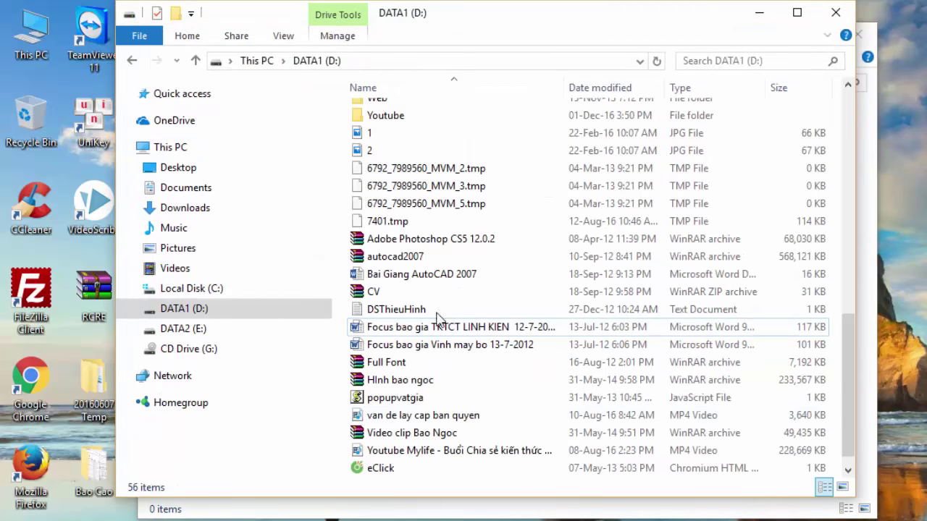
pyautogui.click(386, 475)
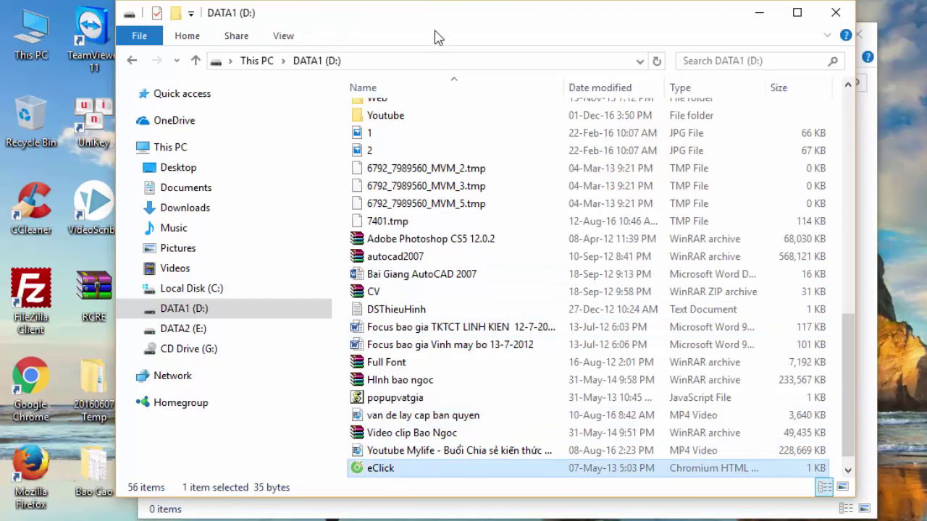
# - Review the DATA1 (D:) settings in the Recycle Bin properties again, then close the drive and Recycle Bin windows
pyautogui.moveTo(534, 21); pyautogui.dragTo(809, 97)
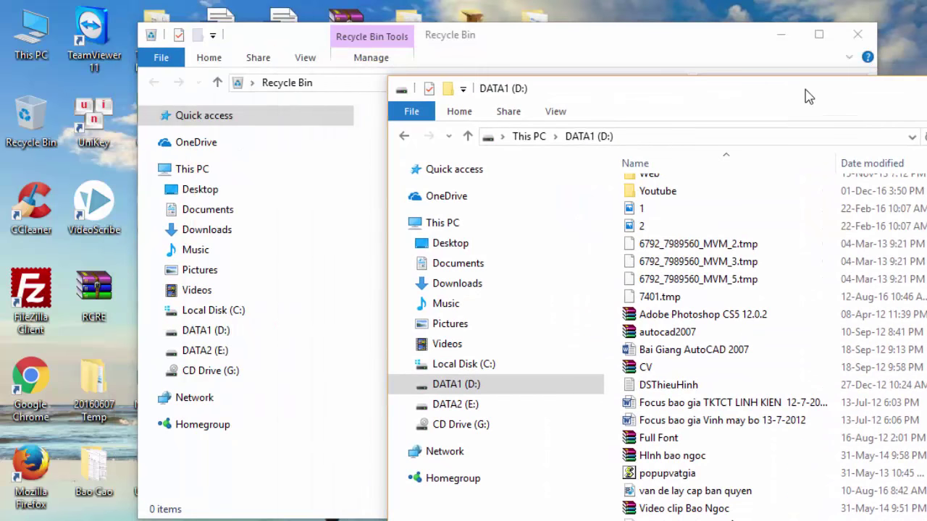
pyautogui.rightClick(33, 127)
pyautogui.click(82, 267)
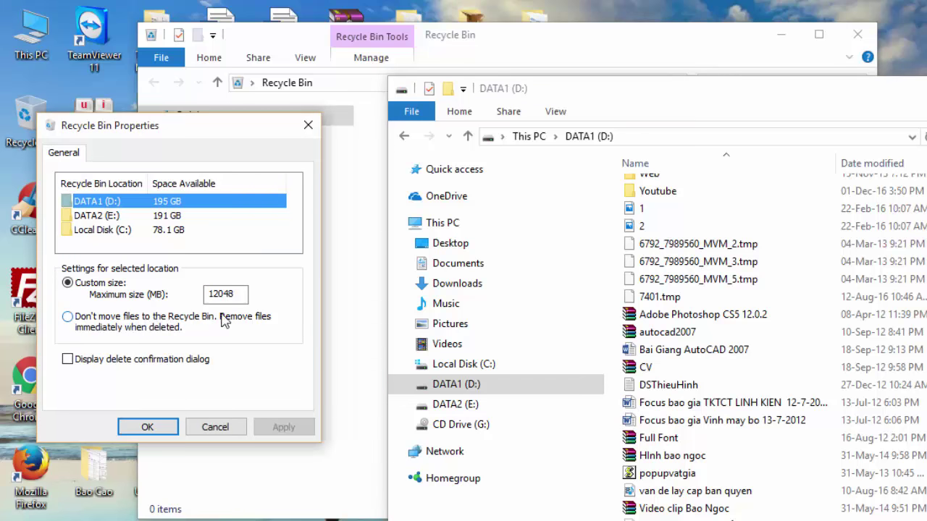
pyautogui.click(215, 427)
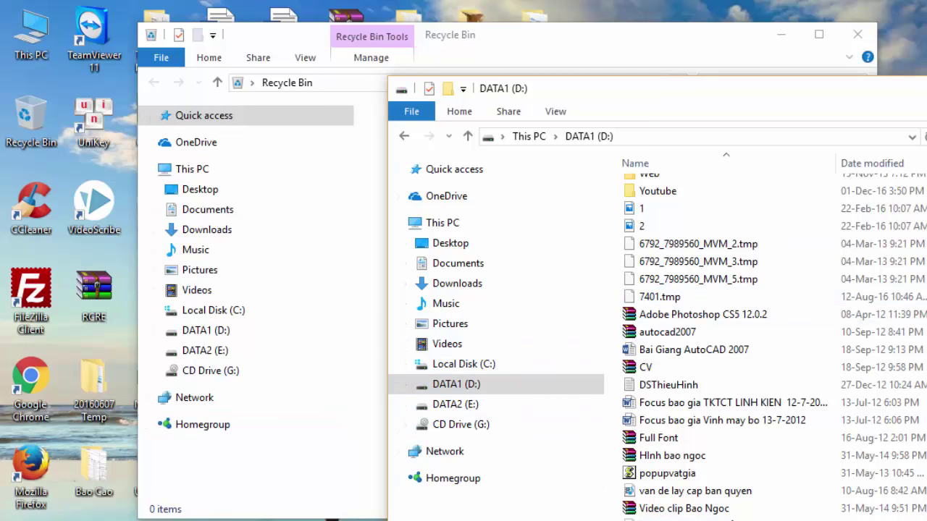
pyautogui.hotkey('alt', 'F4')
pyautogui.click(858, 34)
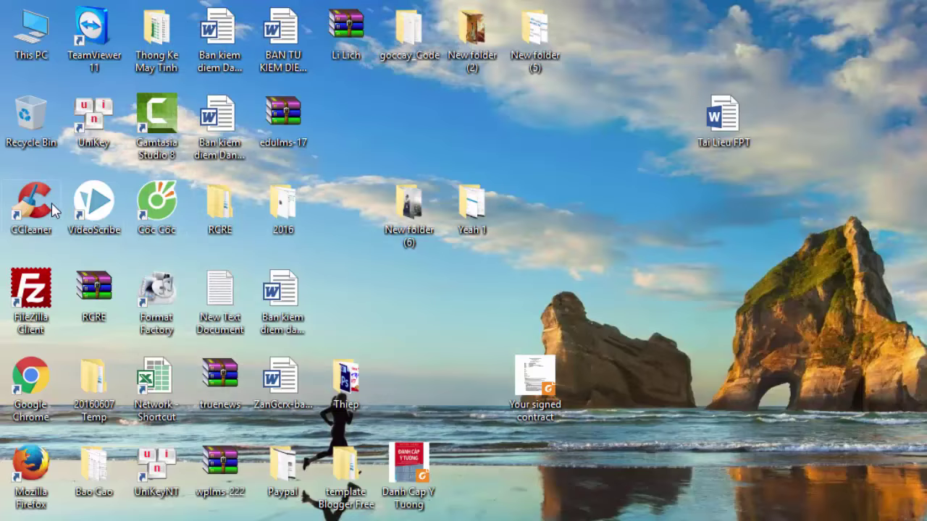
# - Set Local Disk (C:) to the Custom size option in the Recycle Bin properties and confirm the change
pyautogui.rightClick(27, 111)
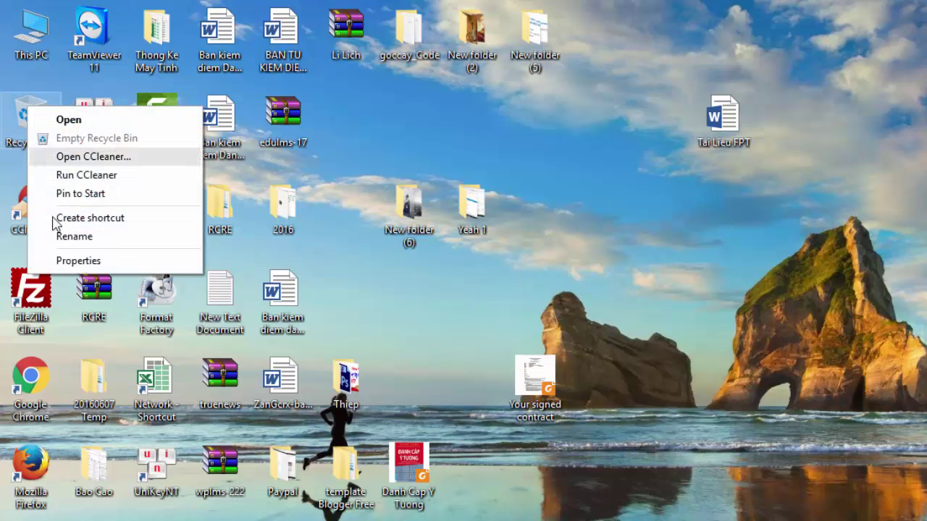
pyautogui.click(66, 261)
pyautogui.click(100, 223)
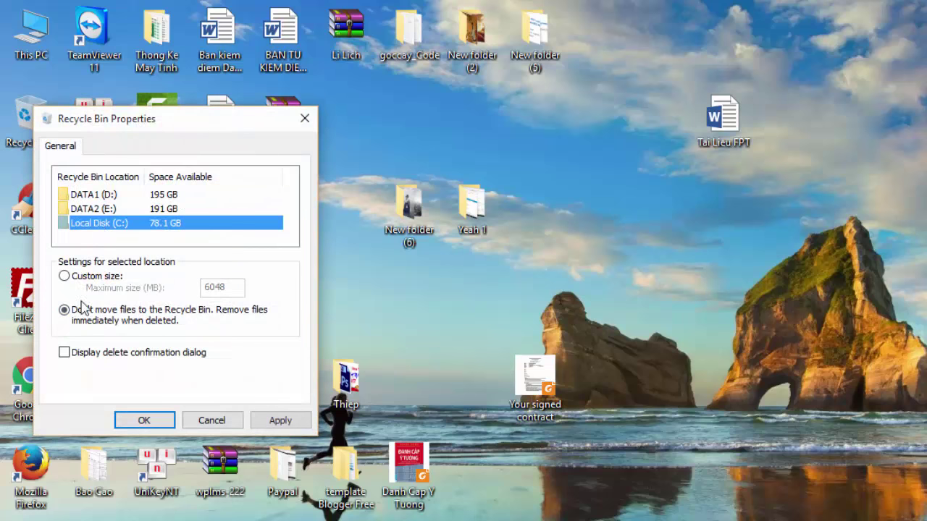
pyautogui.click(65, 277)
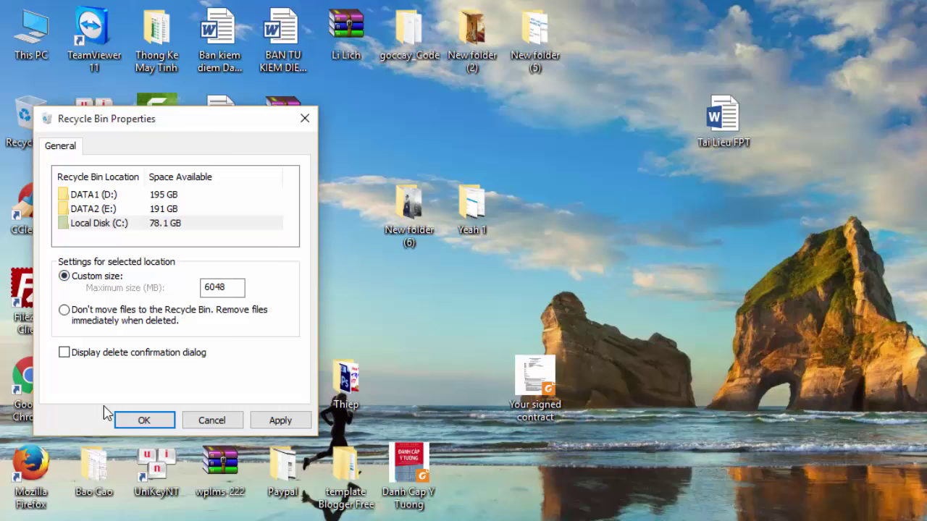
pyautogui.click(172, 422)
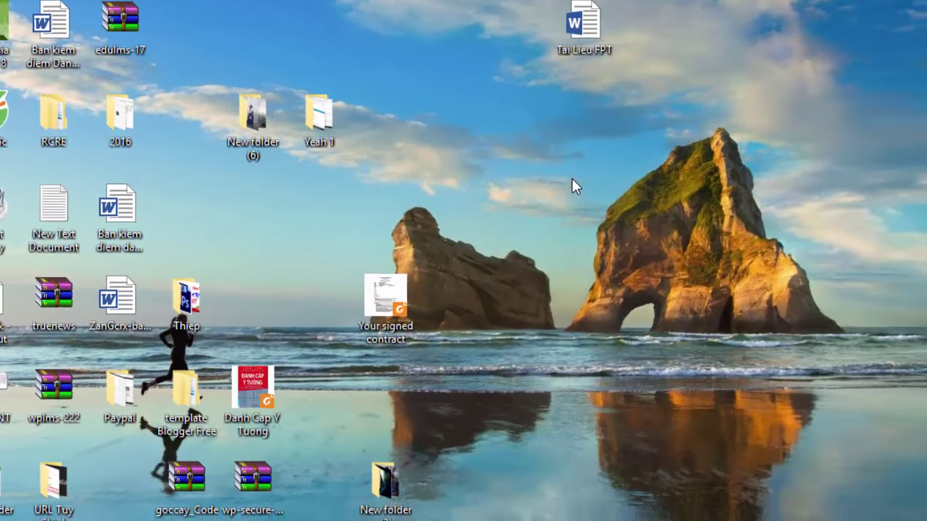
# - Create another text document with the default name on the desktop and delete it to the Recycle Bin
pyautogui.rightClick(572, 179)
pyautogui.moveTo(692, 379)
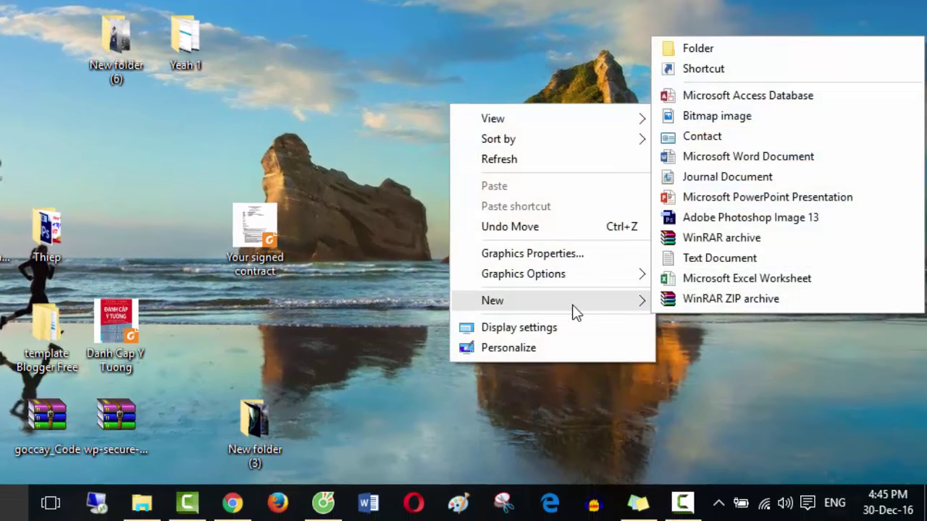
pyautogui.click(715, 266)
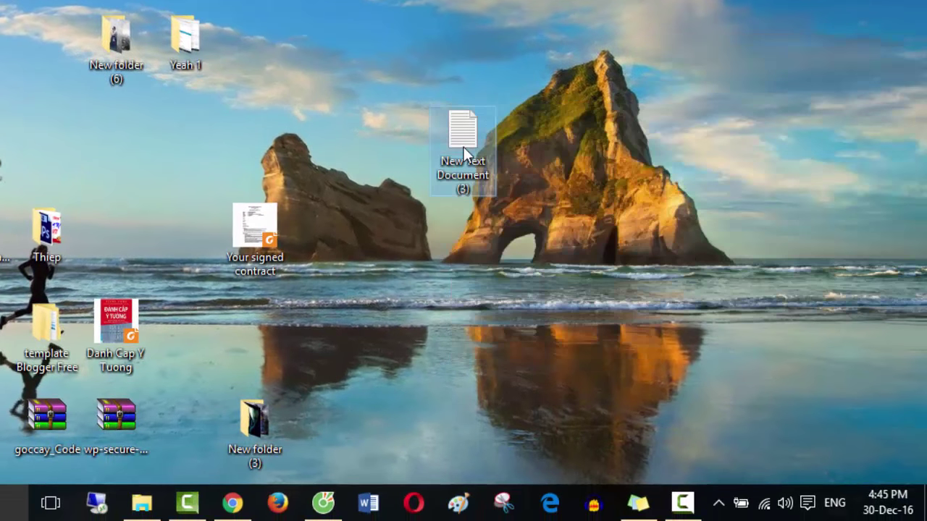
pyautogui.rightClick(463, 147)
pyautogui.click(525, 424)
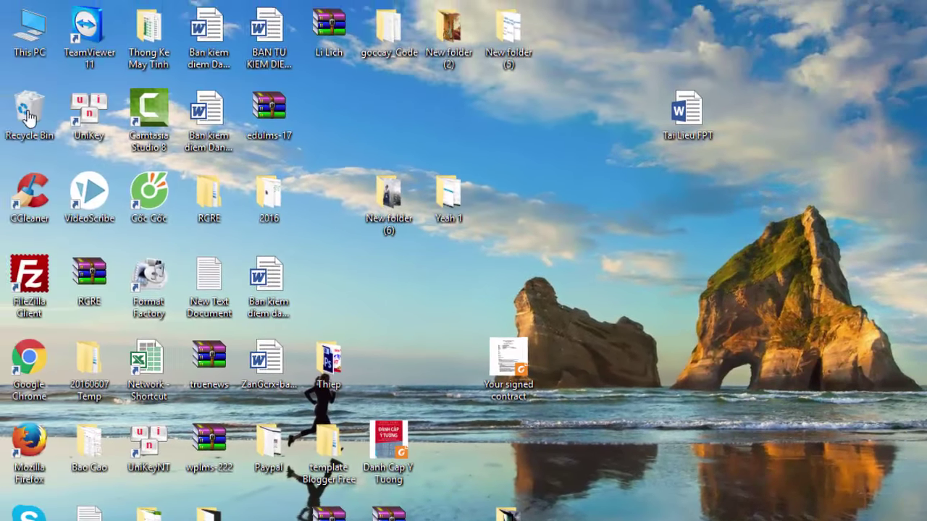
# - Restore New Text Document (3) from the Recycle Bin and close the Recycle Bin window
pyautogui.doubleClick(29, 29)
pyautogui.rightClick(304, 88)
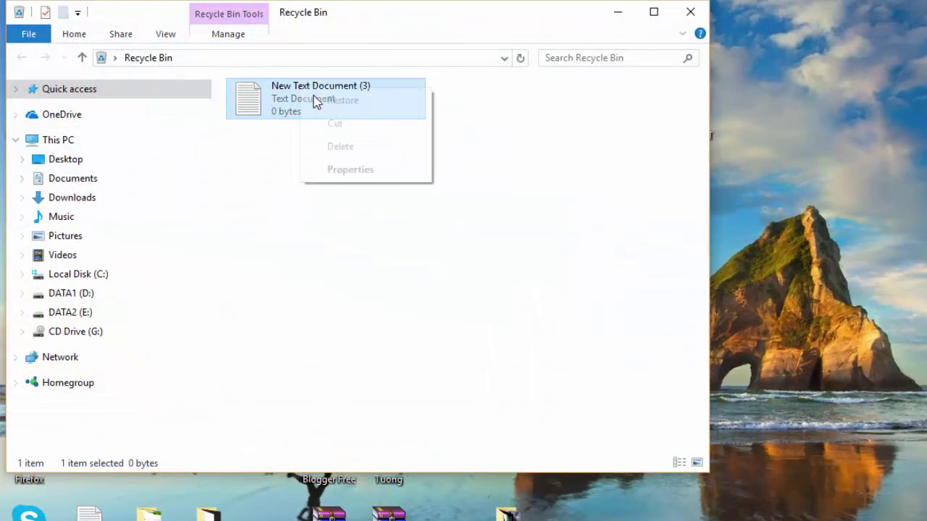
pyautogui.click(336, 101)
pyautogui.click(691, 12)
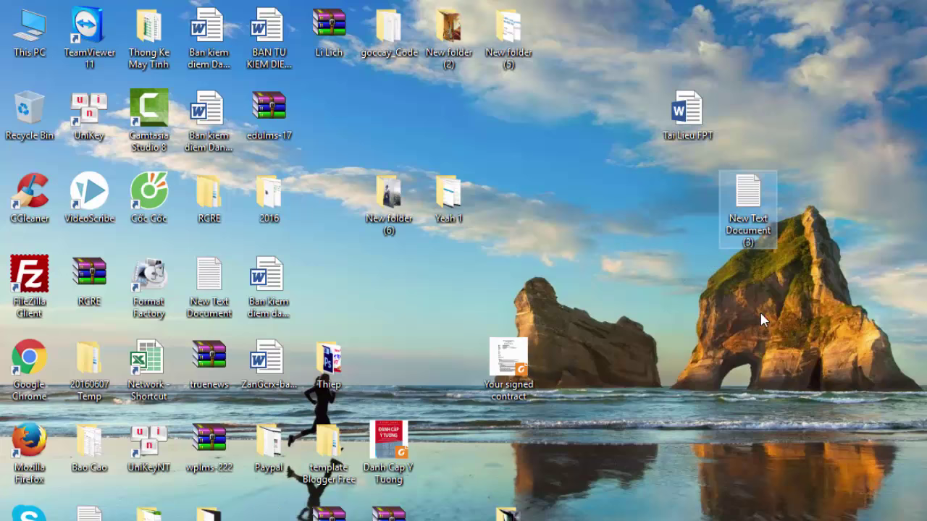
# - Move the restored text document to an empty area of the desktop and permanently delete it, bypassing the Recycle Bin
pyautogui.moveTo(751, 208); pyautogui.dragTo(691, 329)
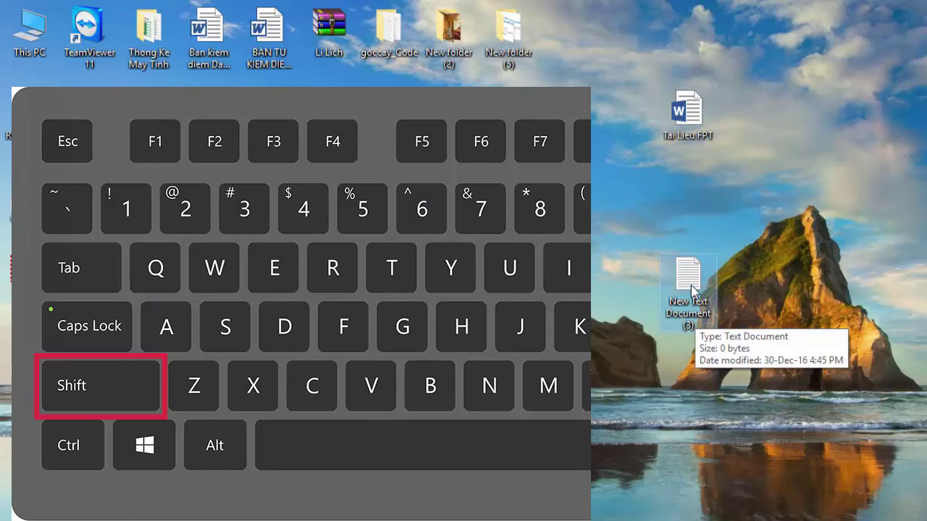
pyautogui.keyDown('shift'); pyautogui.rightClick(687, 288); pyautogui.keyUp('shift')
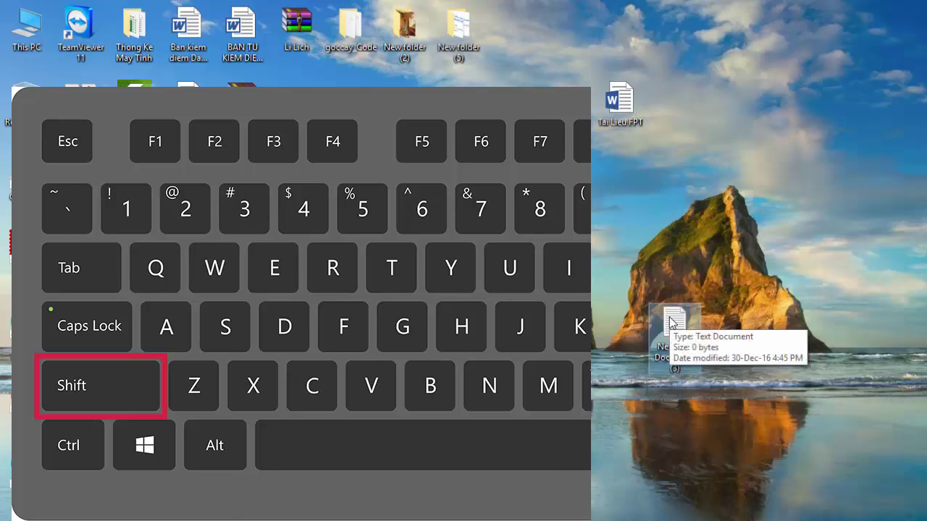
pyautogui.keyDown('shift'); pyautogui.rightClick(670, 320); pyautogui.keyUp('shift')
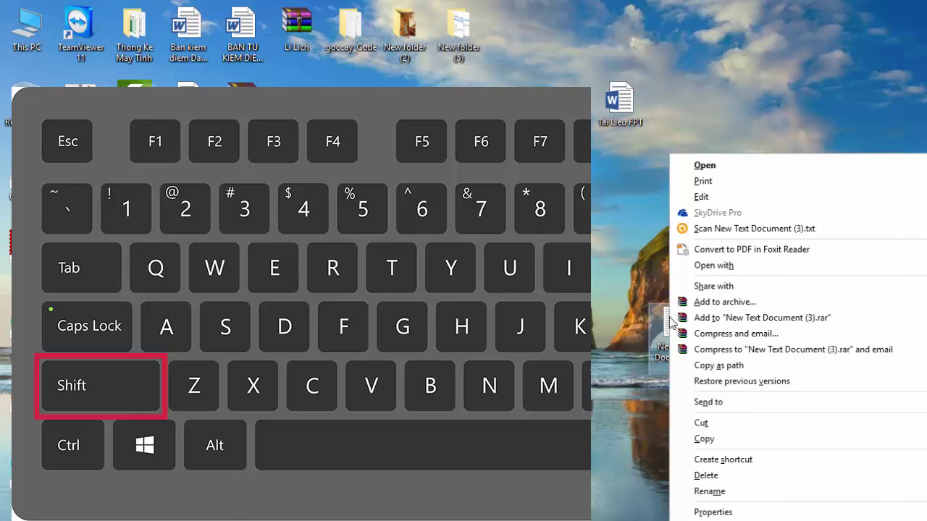
pyautogui.keyDown('shift'); pyautogui.click(706, 475); pyautogui.keyUp('shift')
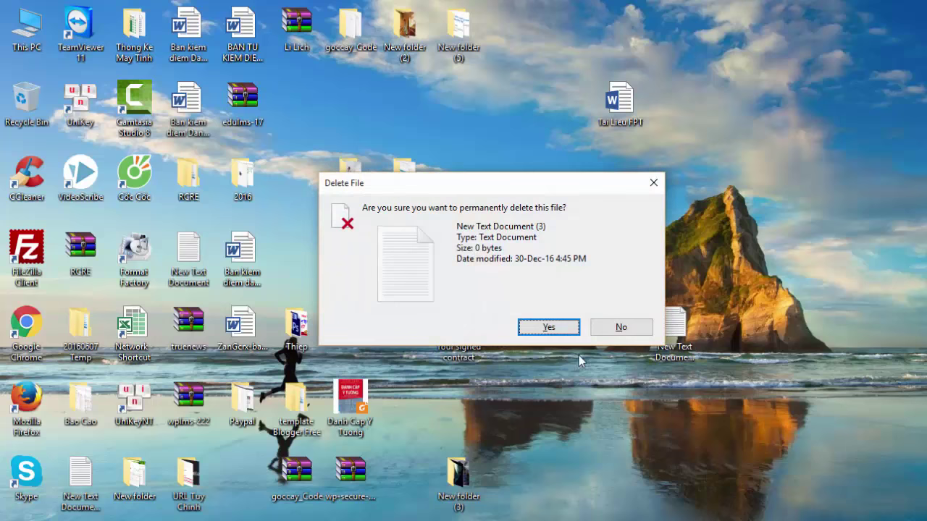
pyautogui.click(564, 335)
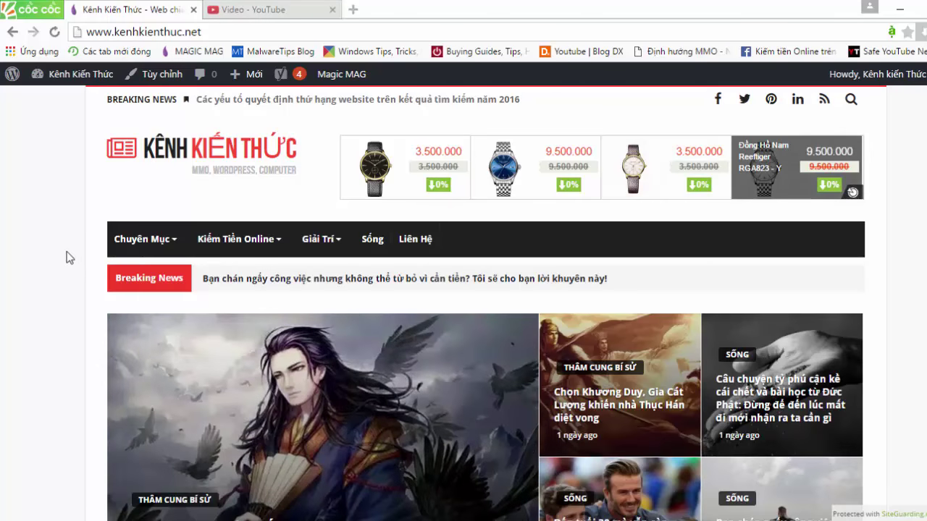
pyautogui.scroll(-3, 107, 247)
pyautogui.scroll(-10, 74, 253)
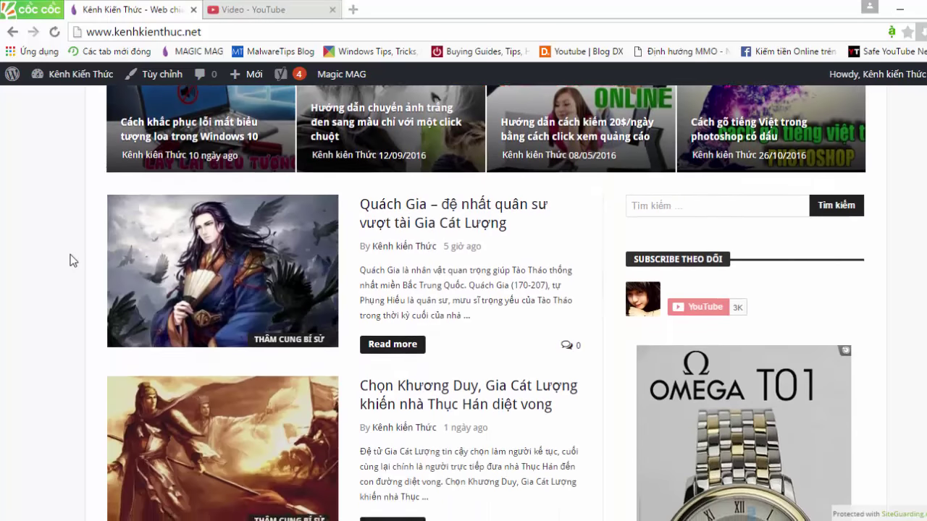